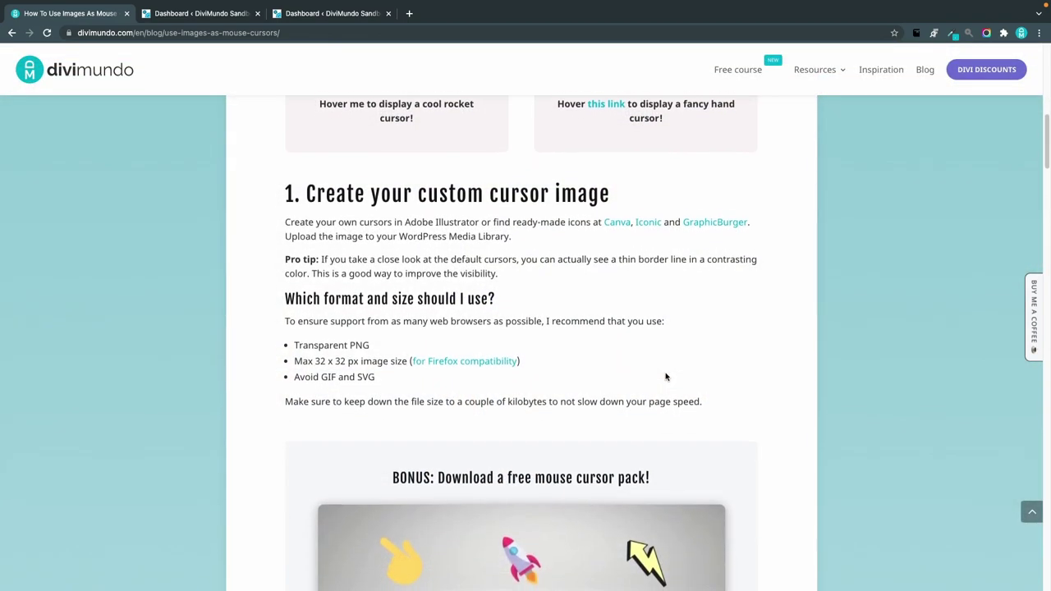
# Step: Review the article's cursor image format and size recommendations and its free mouse cursor pack section
pyautogui.scroll(-1, 666, 377)
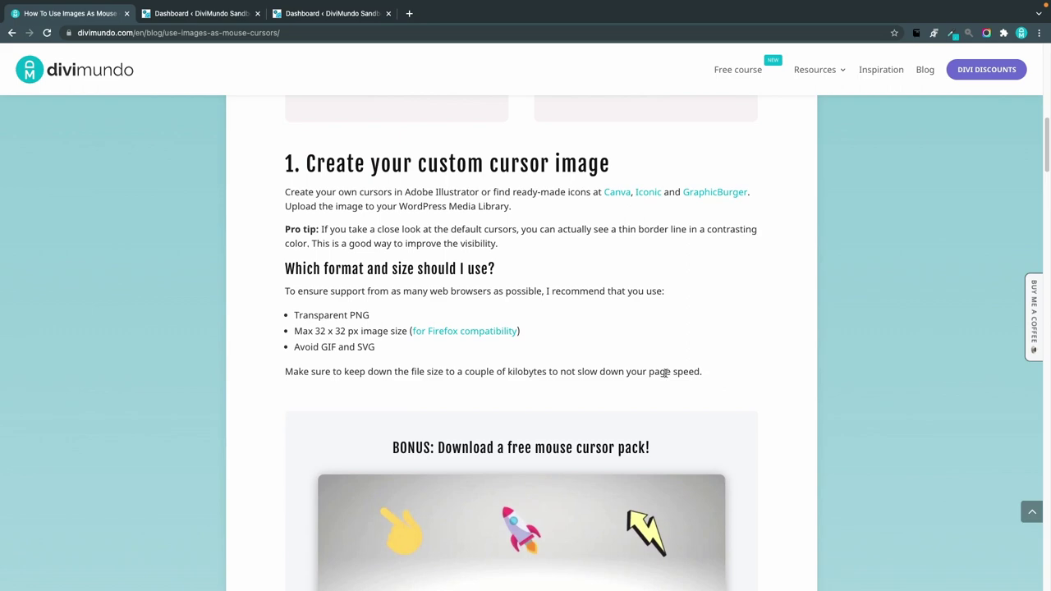
pyautogui.scroll(2, 616, 440)
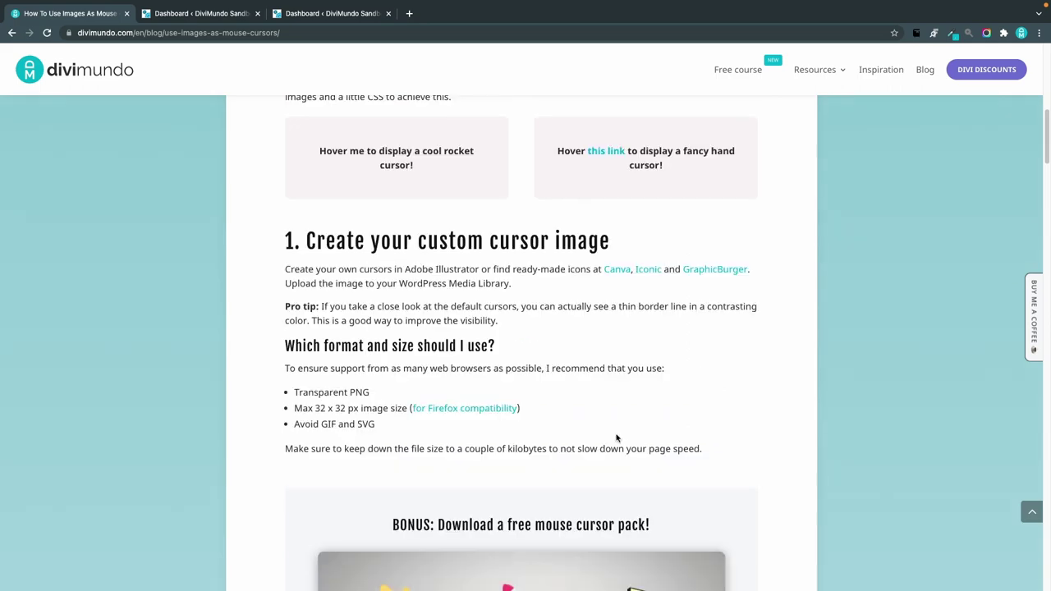
pyautogui.scroll(-2, 617, 440)
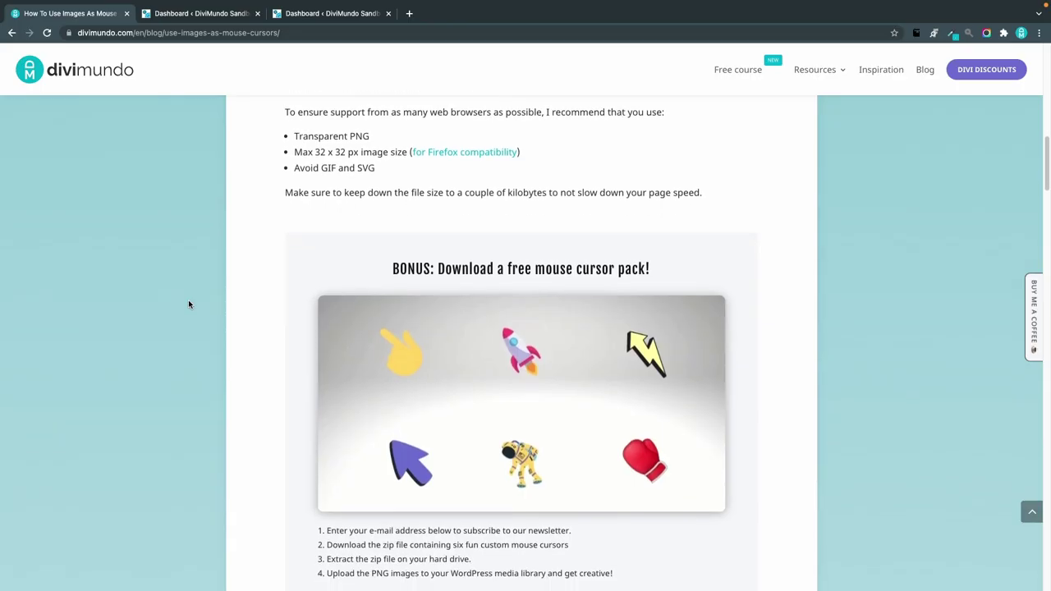
pyautogui.scroll(-2, 188, 303)
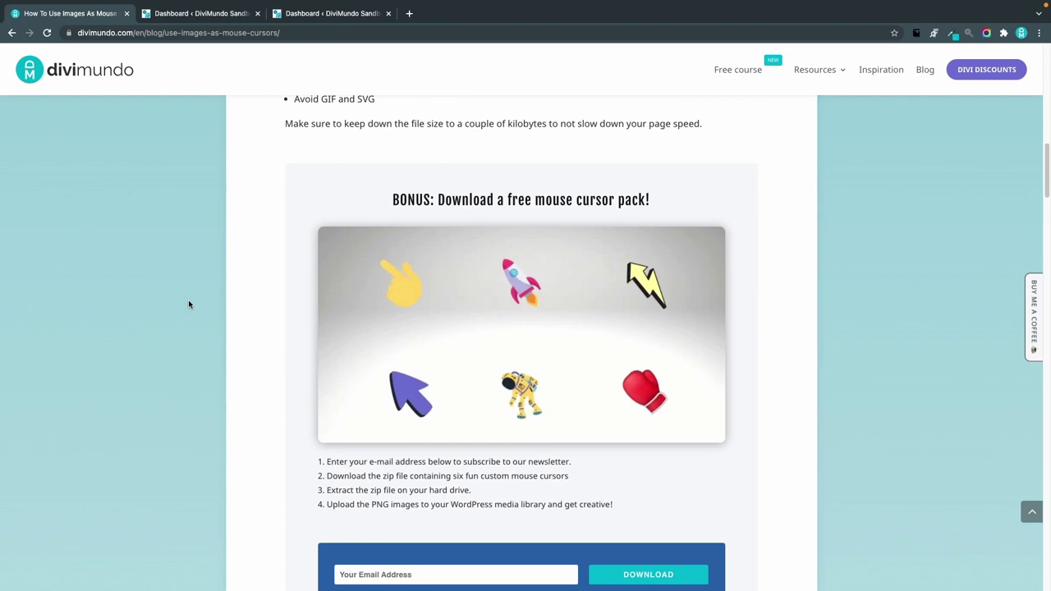
pyautogui.scroll(-2, 188, 304)
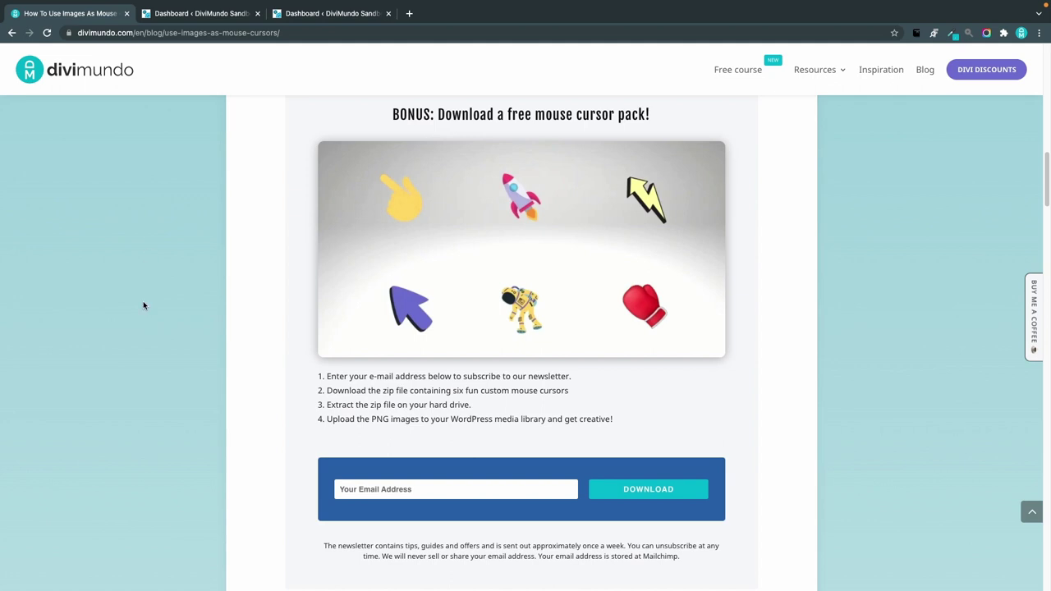
# Step: Upload the six cursor PNGs from the dm-cursors (1) folder, glove.png through rocket.png, to the WordPress sandbox media library
pyautogui.click(184, 19)
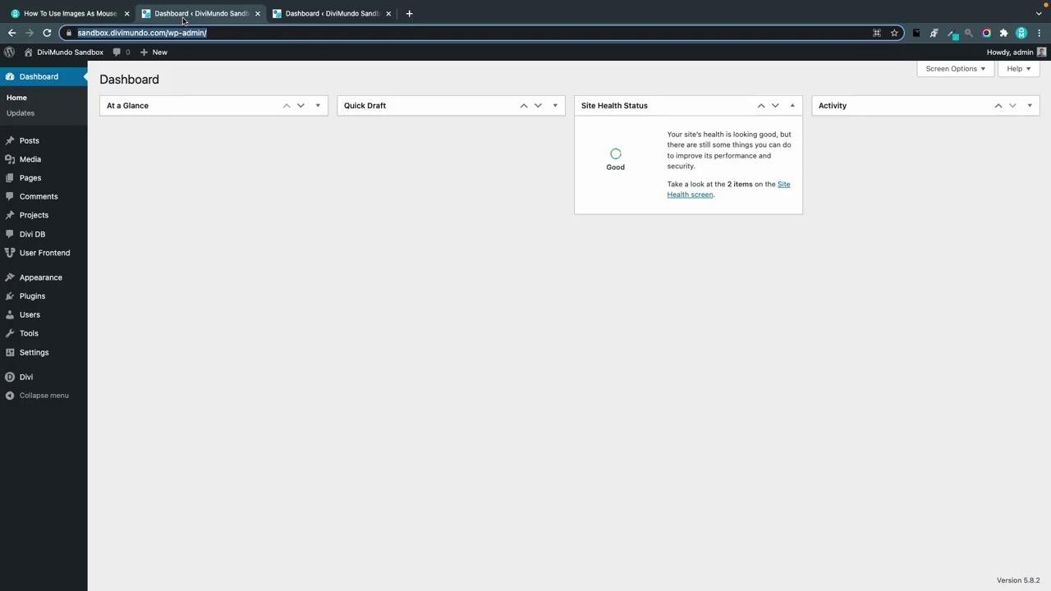
pyautogui.click(358, 395)
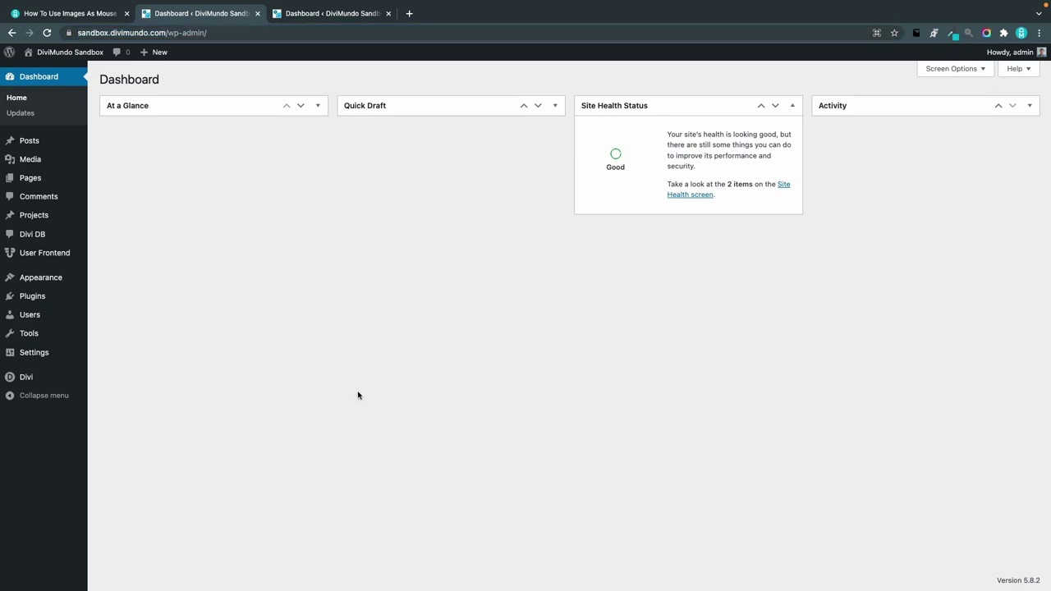
pyautogui.moveTo(45, 160)
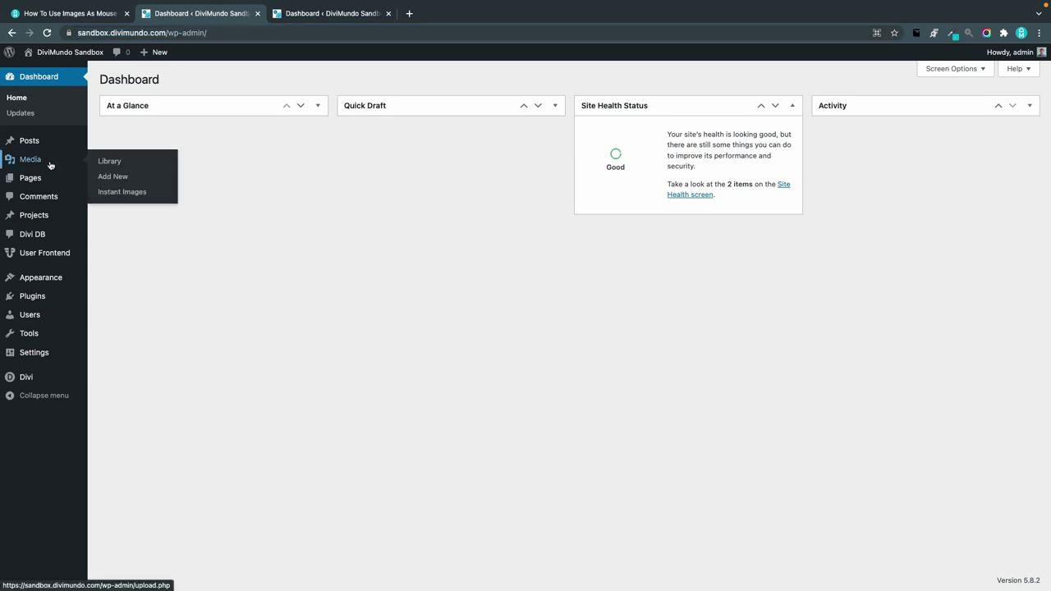
pyautogui.click(113, 178)
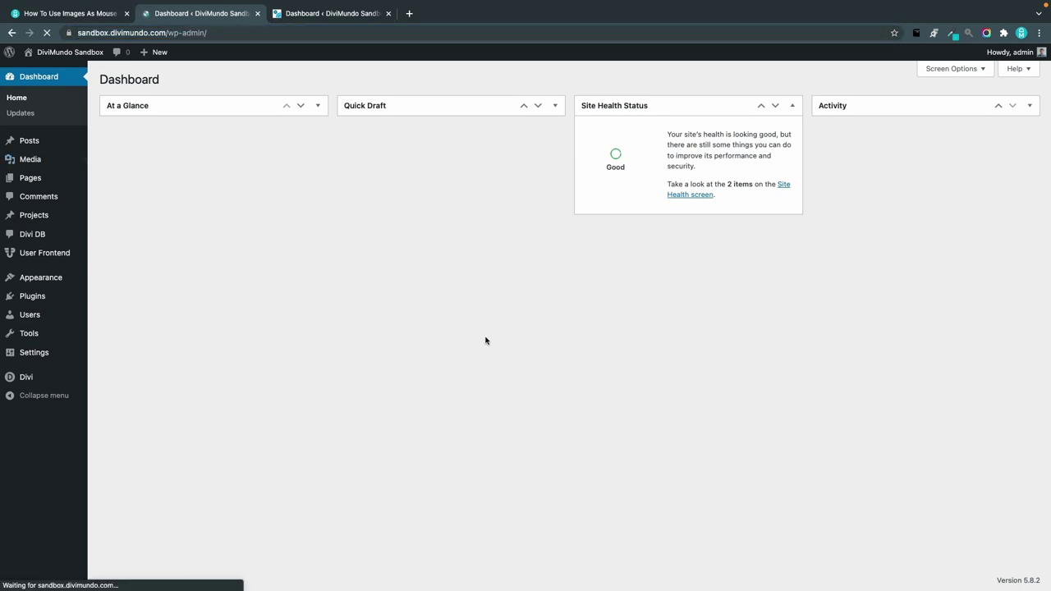
pyautogui.click(583, 177)
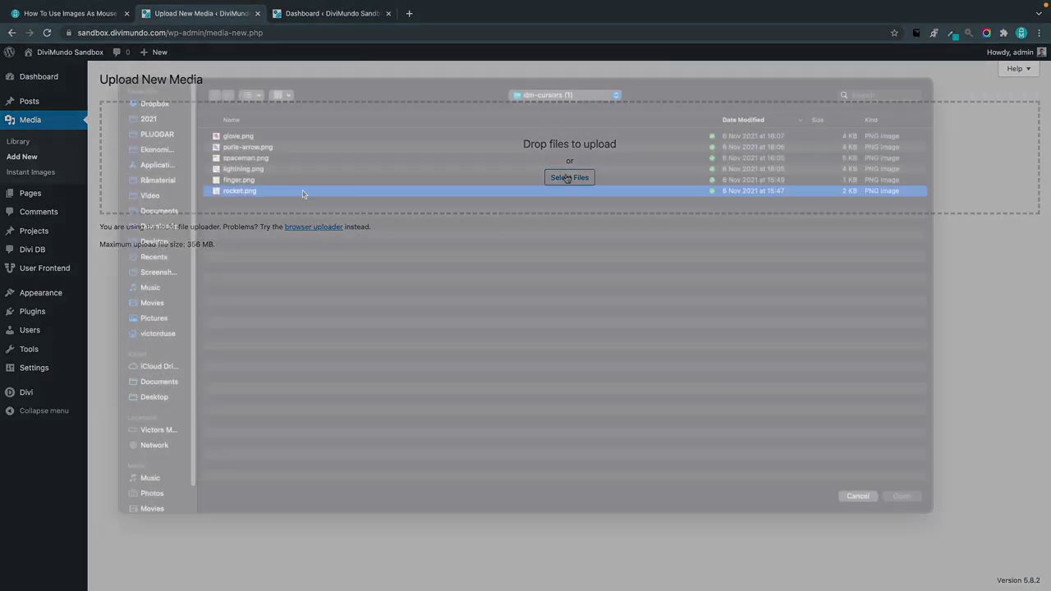
pyautogui.keyDown('shift'); pyautogui.click(223, 135); pyautogui.keyUp('shift')
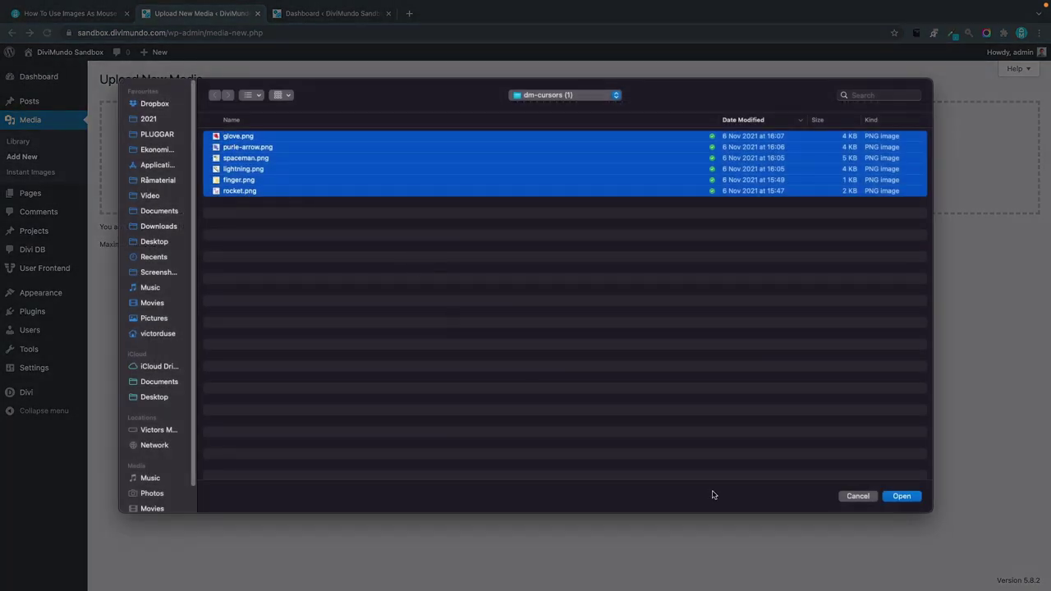
pyautogui.click(901, 497)
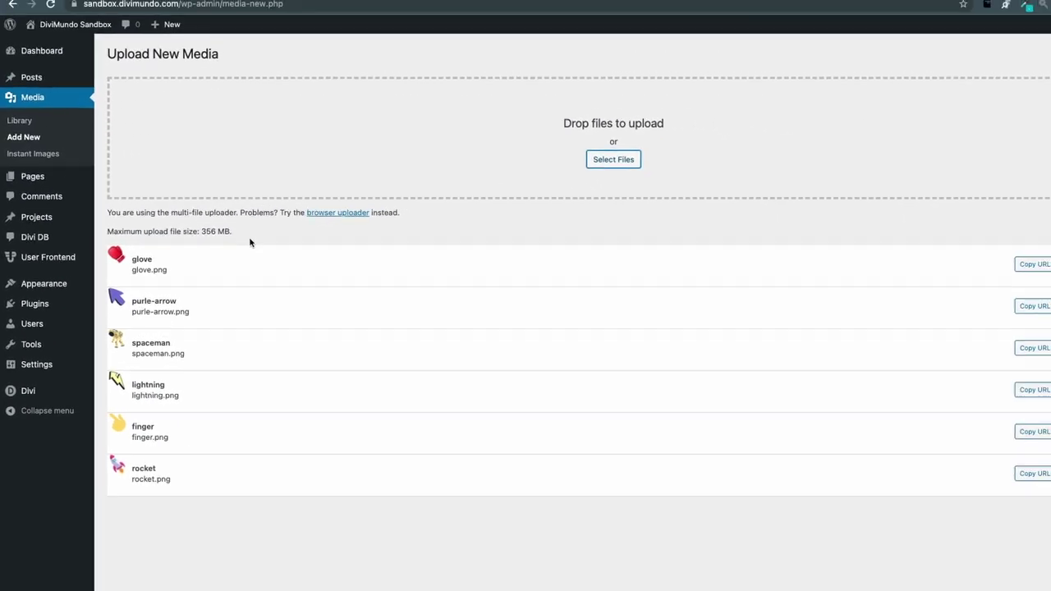
# Step: Copy the article's CSS snippet for adding a custom cursor to the entire website
pyautogui.click(68, 42)
pyautogui.scroll(-2, 285, 299)
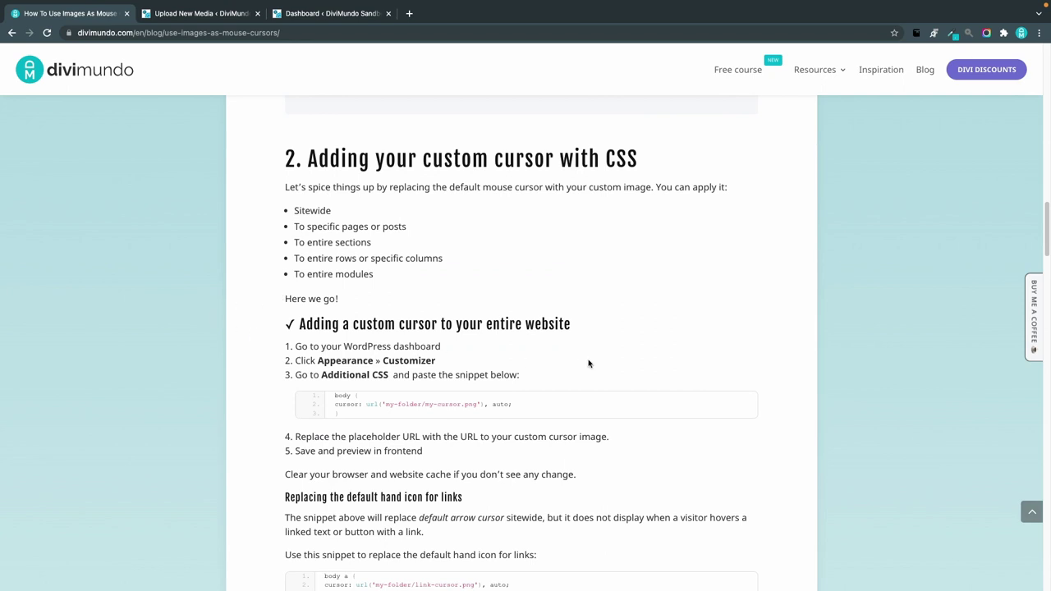
pyautogui.scroll(-1, 588, 360)
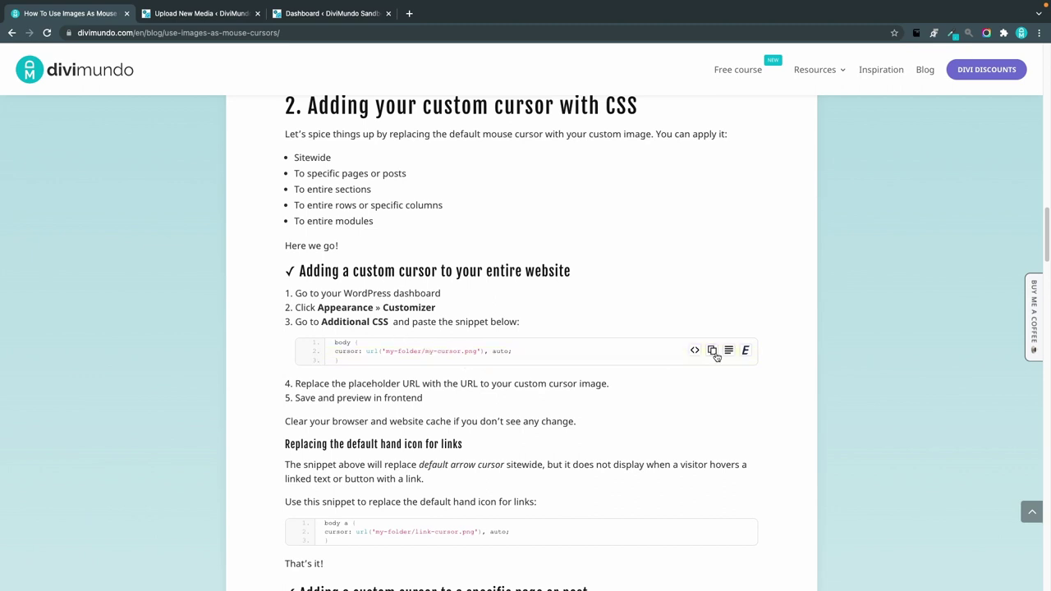
# Step: Insert the copied body cursor snippet with the my-folder/my-cursor.png placeholder into the sandbox theme's Additional CSS
pyautogui.click(290, 13)
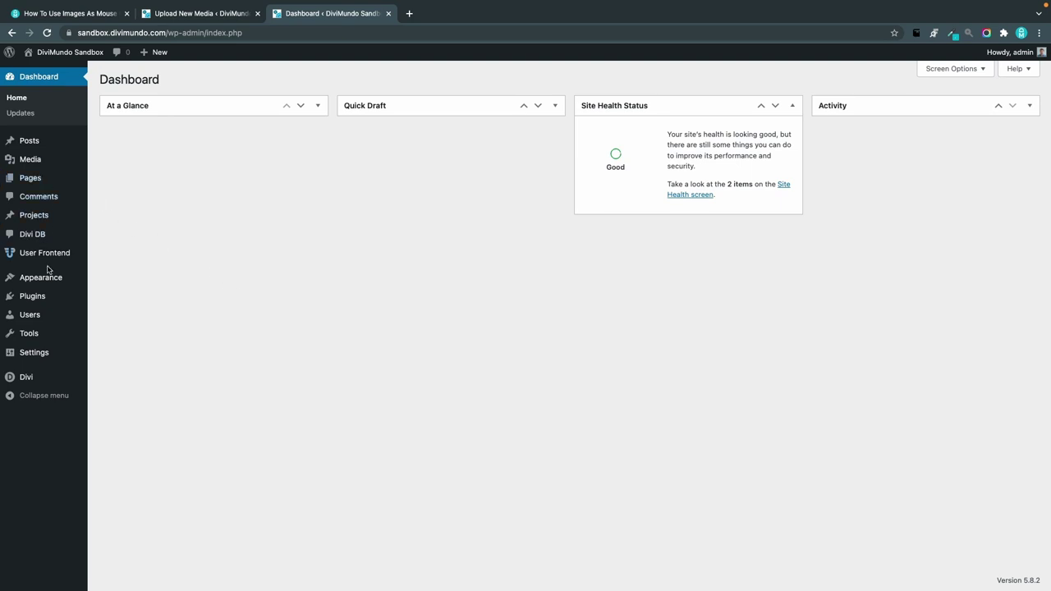
pyautogui.moveTo(46, 277)
pyautogui.click(134, 296)
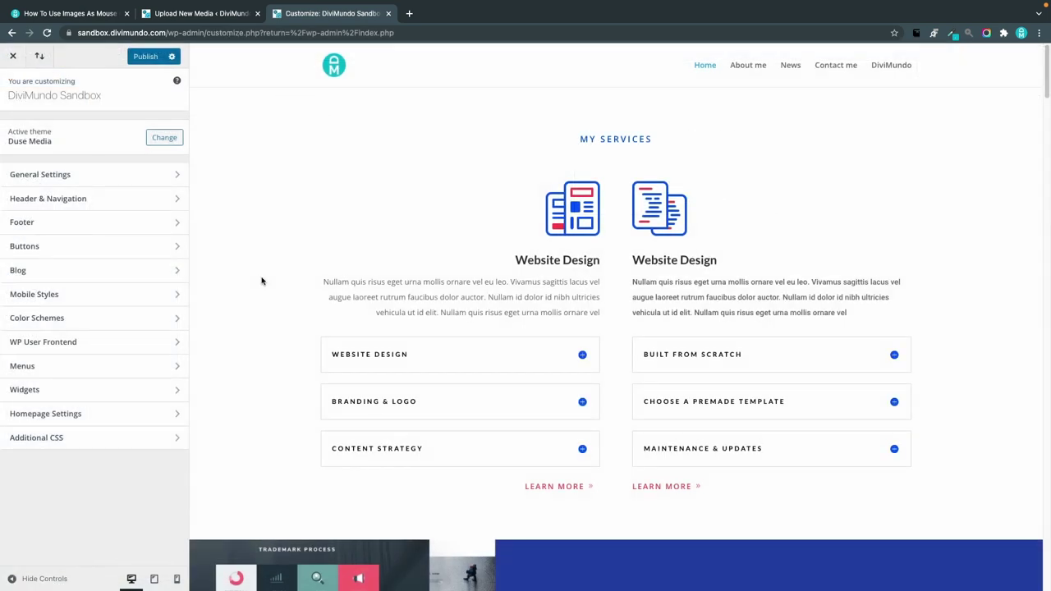
pyautogui.click(61, 440)
pyautogui.click(94, 166)
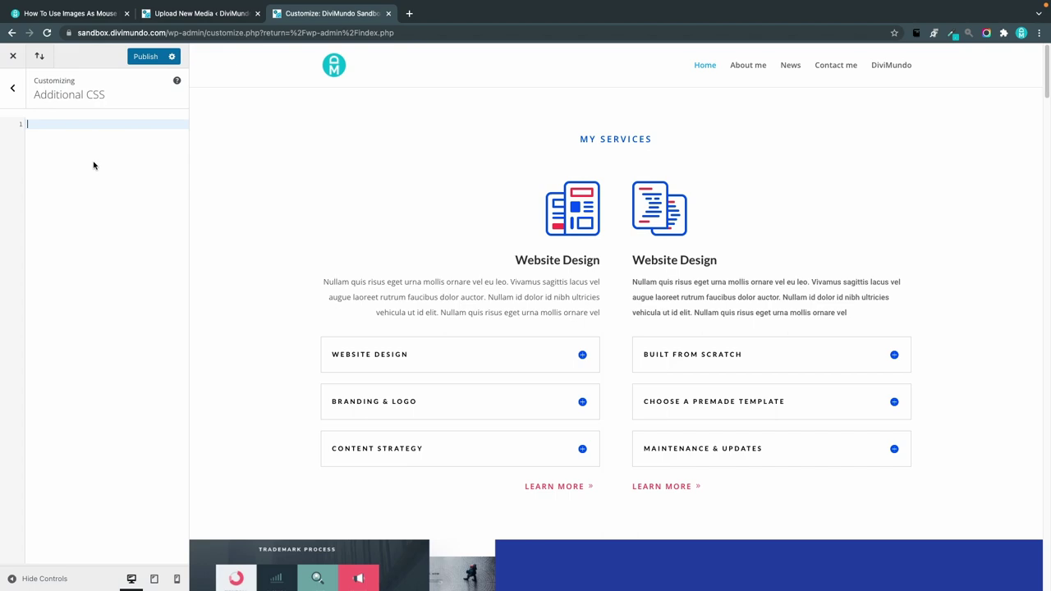
pyautogui.write("body { cursor: url('my-folder/my-cursor.png'), auto; }")
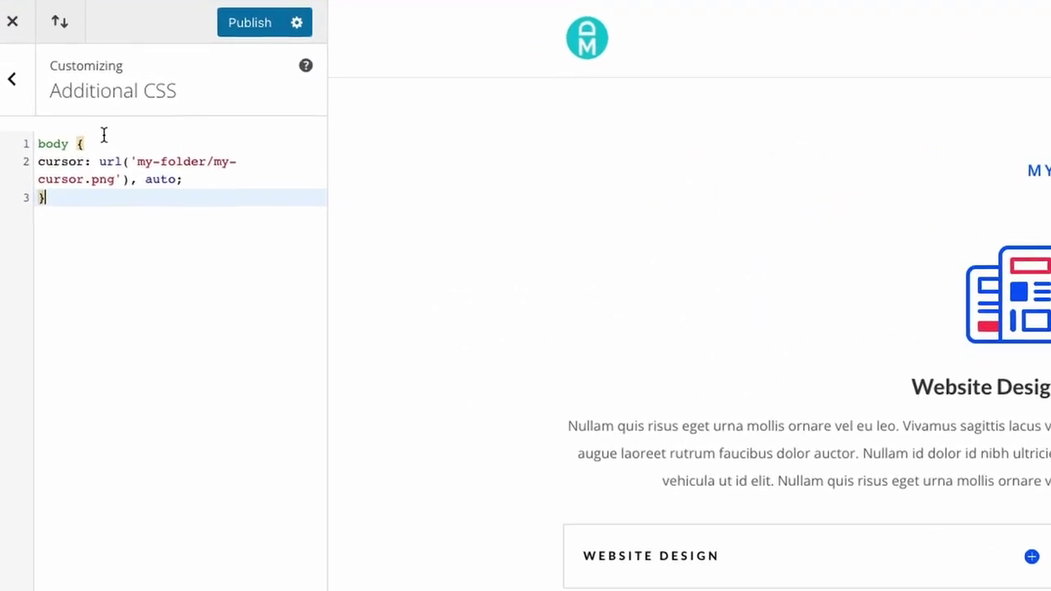
pyautogui.doubleClick(64, 160)
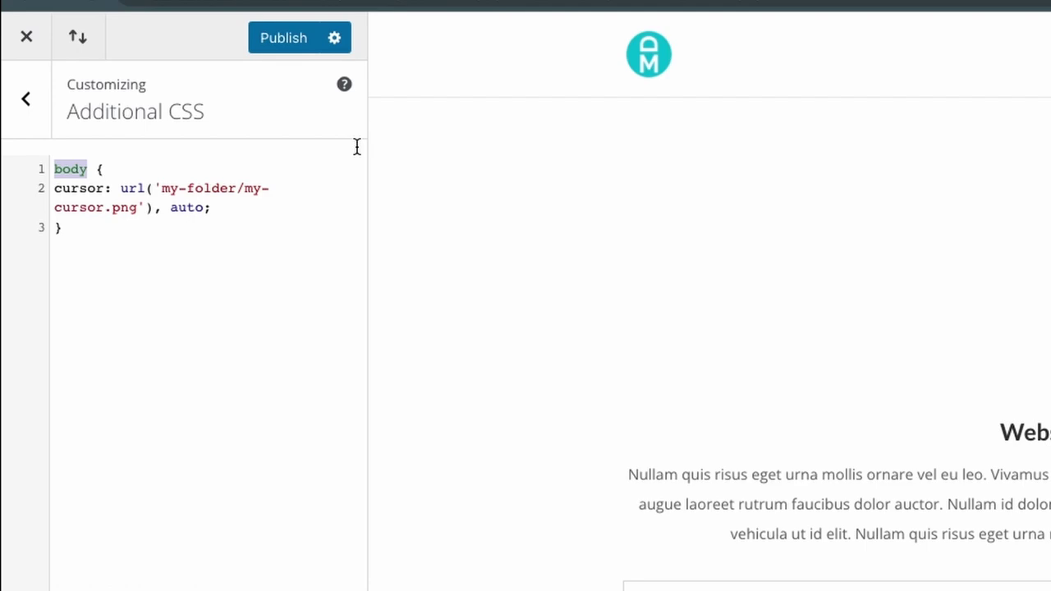
# Step: Replace the my-folder/my-cursor.png placeholder in the body rule with the URL of the uploaded rocket.png
pyautogui.click(185, 16)
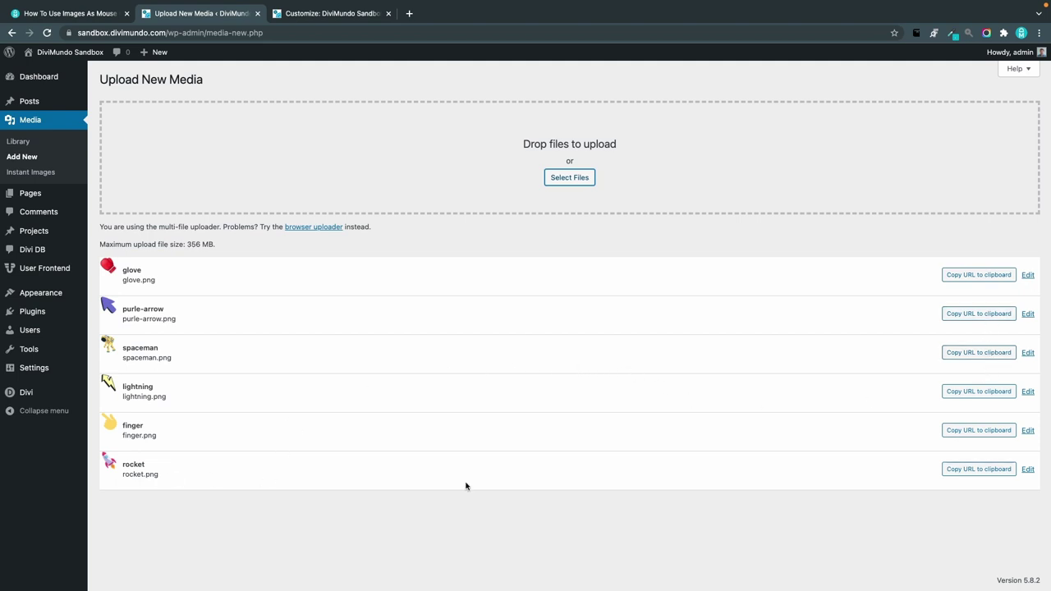
pyautogui.click(969, 475)
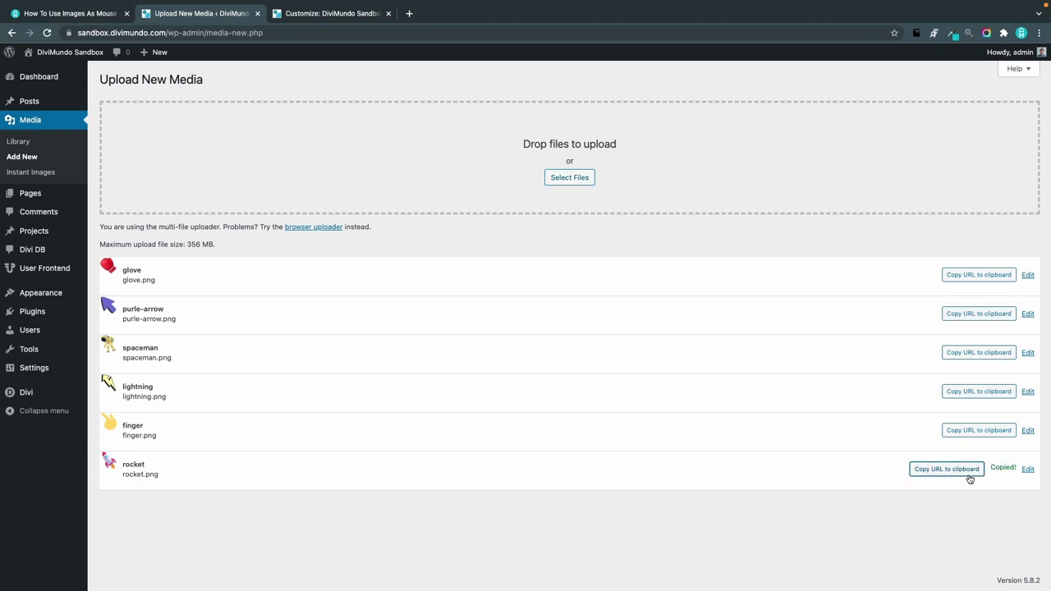
pyautogui.click(284, 20)
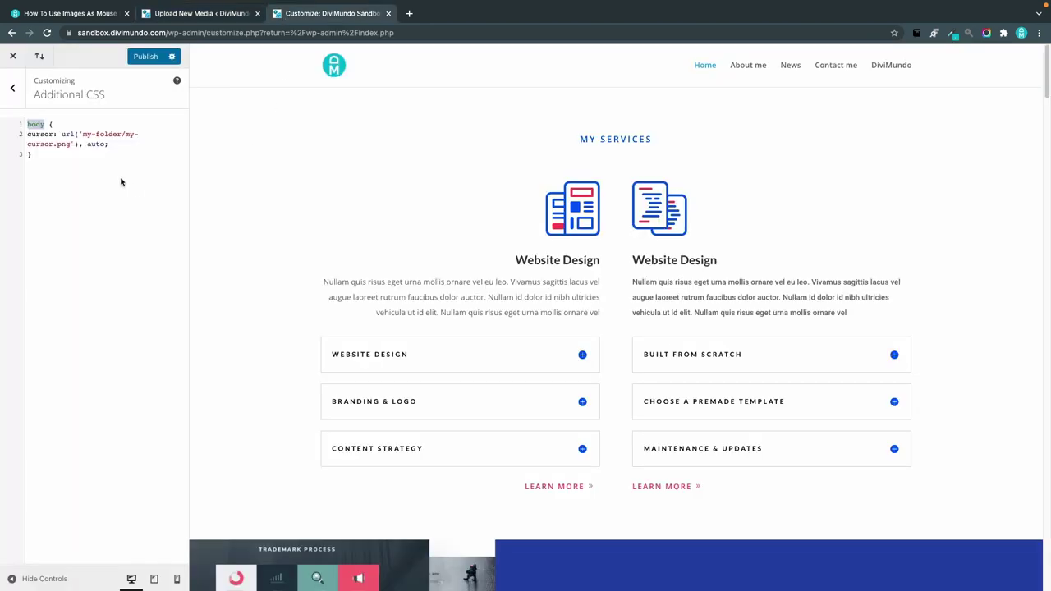
pyautogui.moveTo(82, 134); pyautogui.dragTo(69, 143)
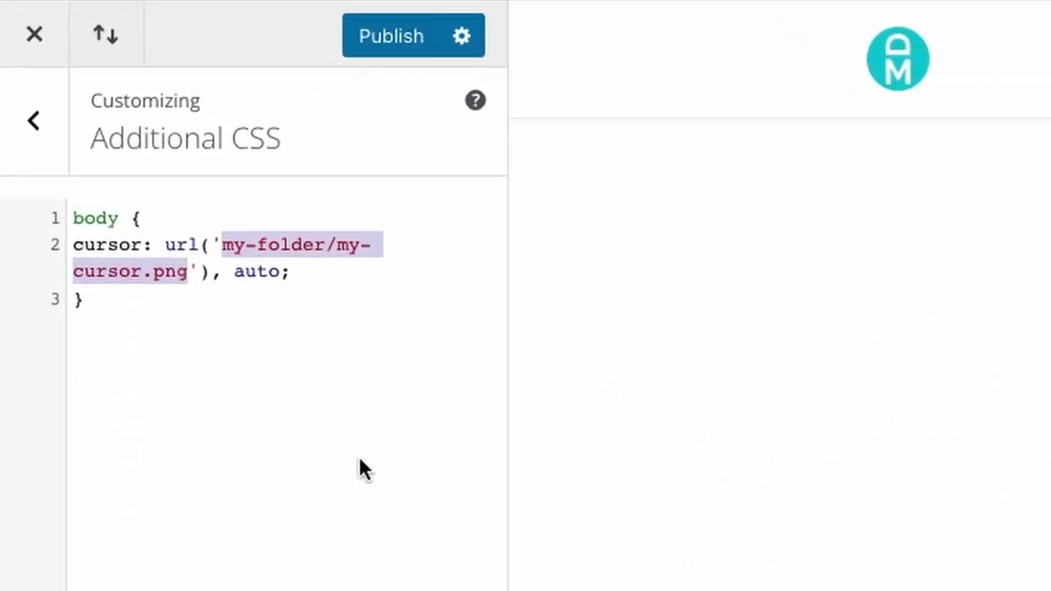
pyautogui.write('https://sandbox.divimundo.com/wp-content/uploads/2021/11/rocket.png')
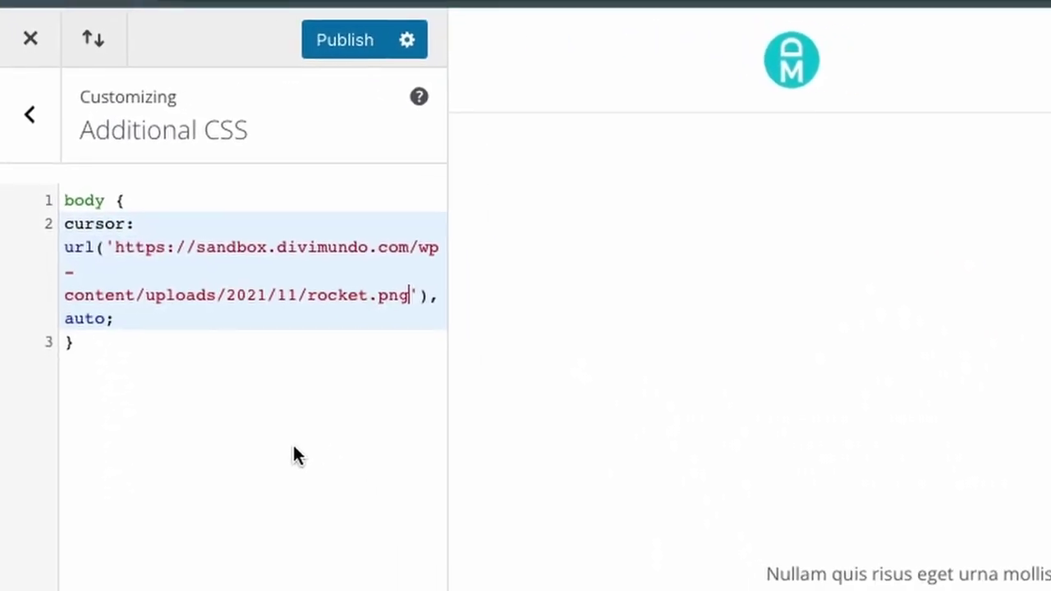
# Step: Check the custom cursor across the homepage preview, including over the Our Work button
pyautogui.scroll(-3, 795, 185)
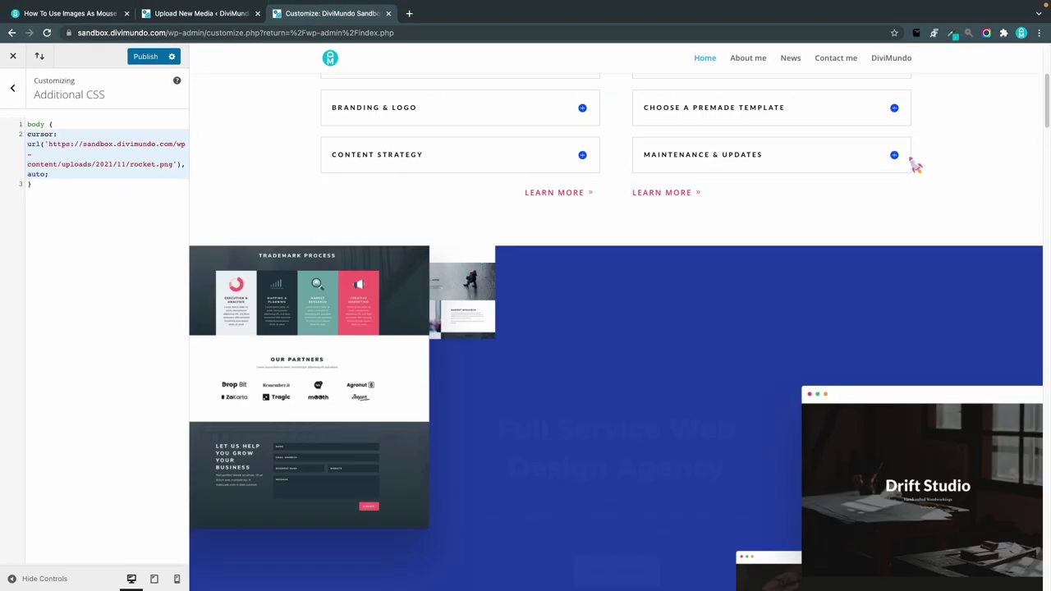
pyautogui.scroll(-2, 682, 284)
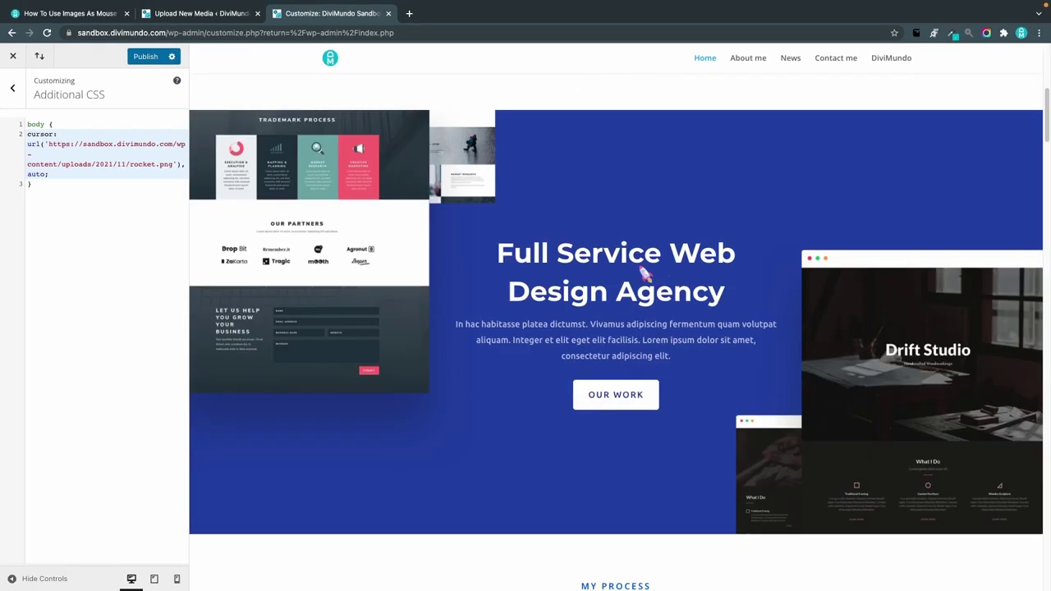
pyautogui.scroll(-5, 456, 371)
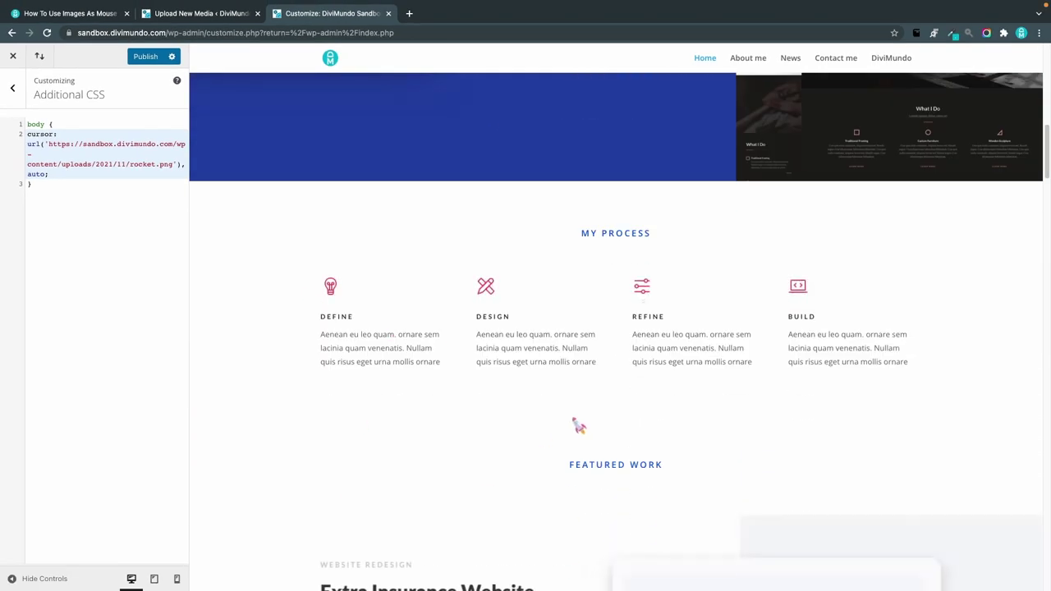
pyautogui.scroll(5, 578, 425)
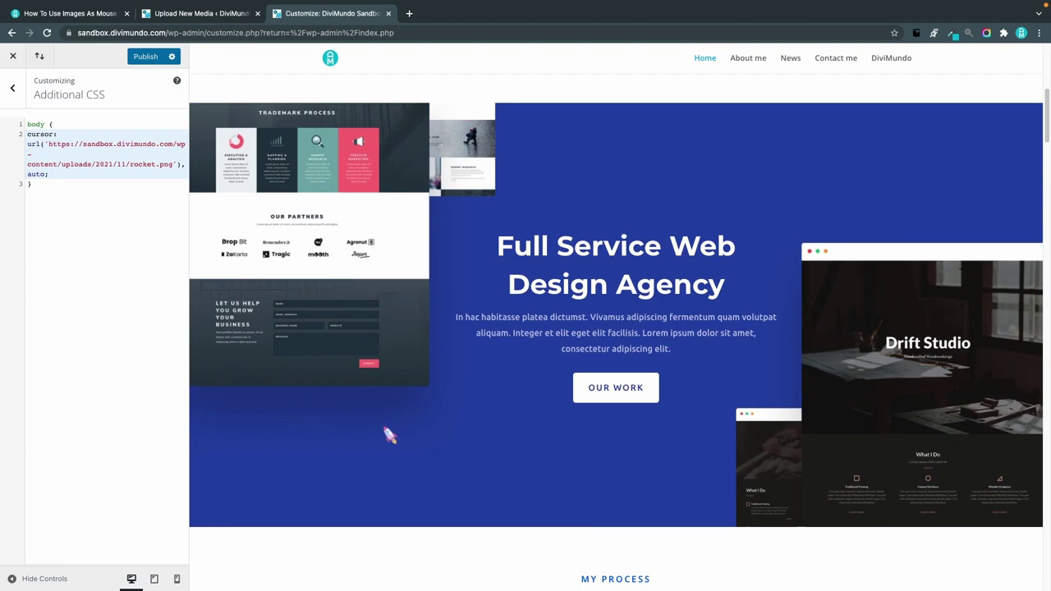
pyautogui.click(615, 396)
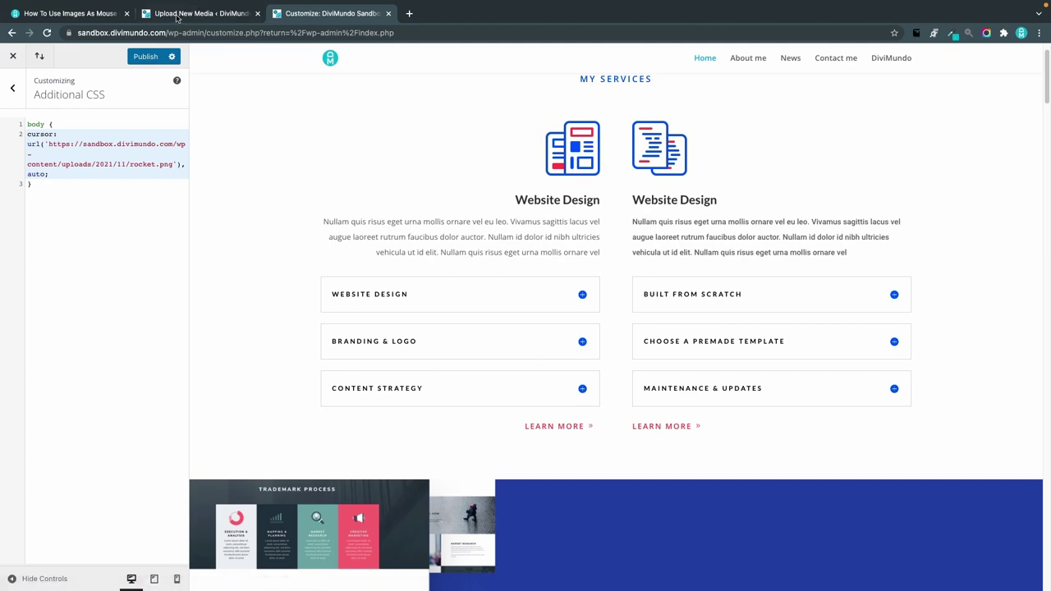
# Step: Copy the article's body a snippet for replacing the default hand icon on links
pyautogui.click(97, 16)
pyautogui.scroll(-4, 328, 163)
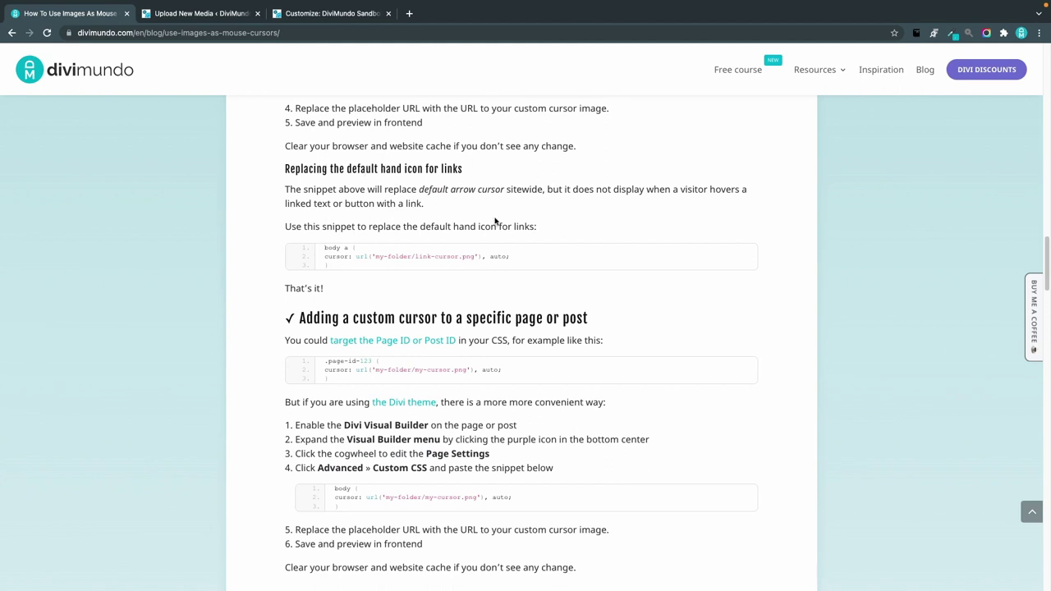
pyautogui.click(711, 254)
# Step: Add the copied body a snippet below the body rule in Additional CSS, separated by a blank line
pyautogui.click(307, 17)
pyautogui.click(93, 186)
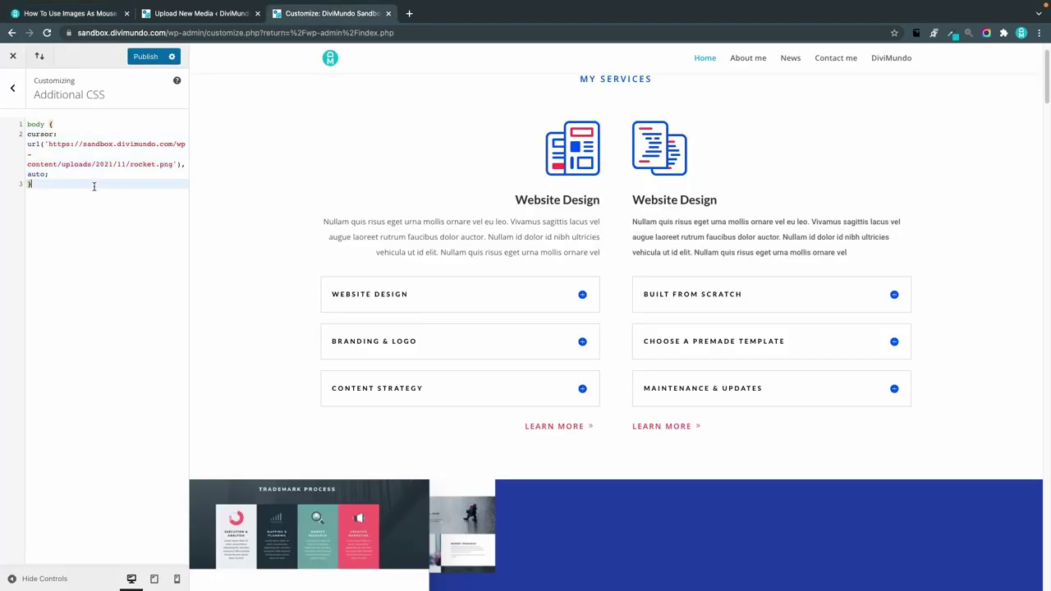
pyautogui.press('Return')
pyautogui.press('Return')
pyautogui.hotkey('ctrl', 'v')
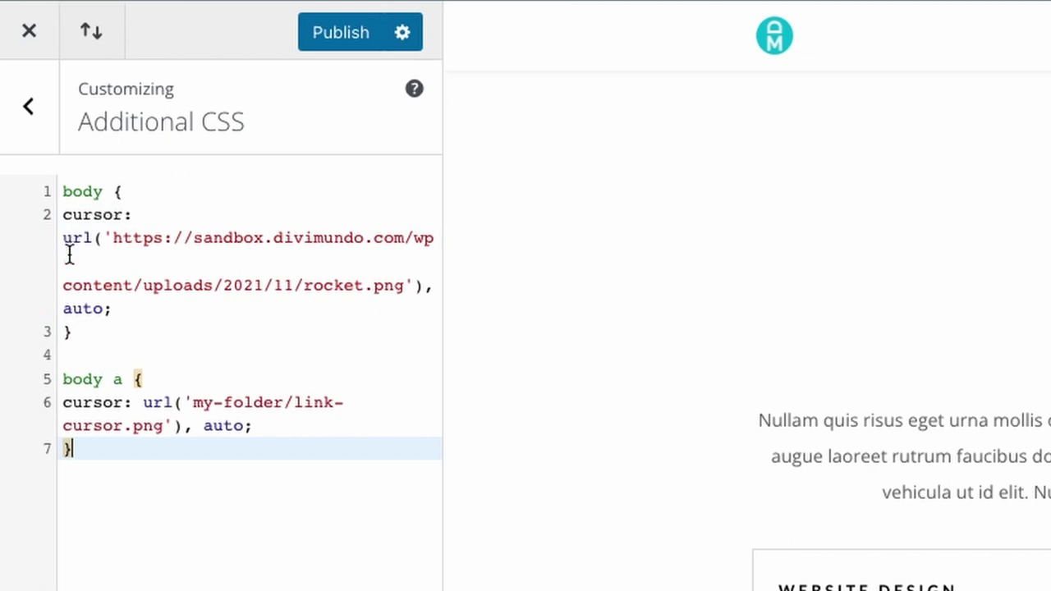
pyautogui.click(70, 380)
pyautogui.doubleClick(117, 380)
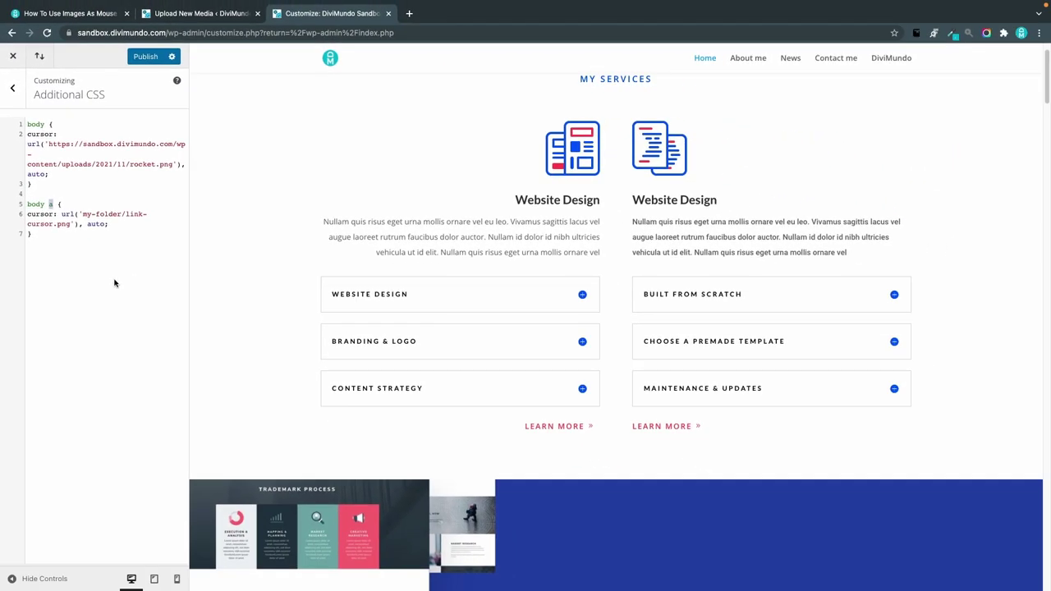
pyautogui.click(96, 249)
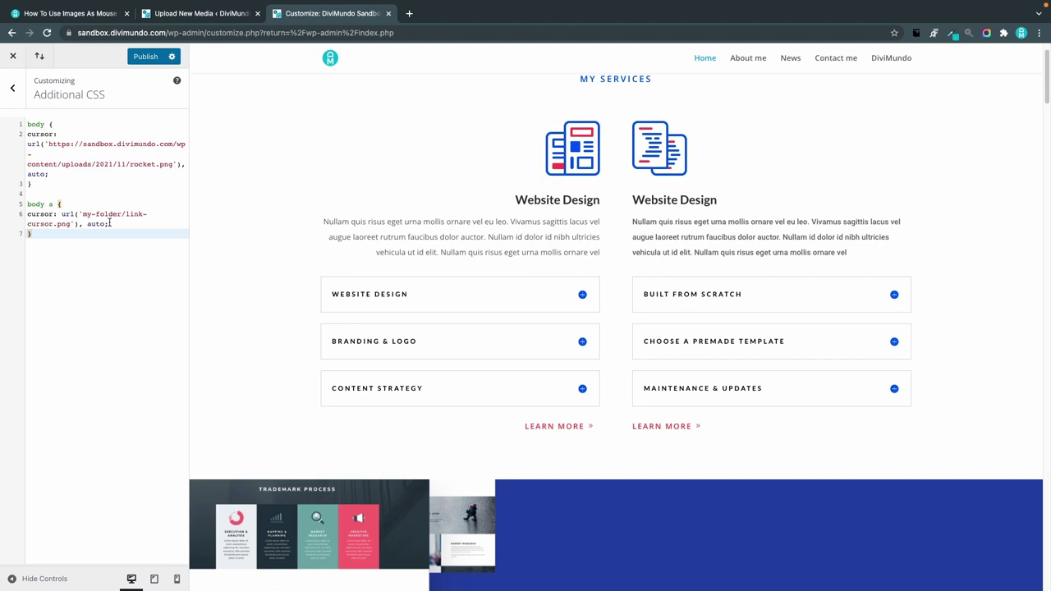
# Step: Replace the my-folder/link-cursor.png placeholder in the body a rule with the uploaded glove.png URL and check the homepage preview
pyautogui.click(206, 42)
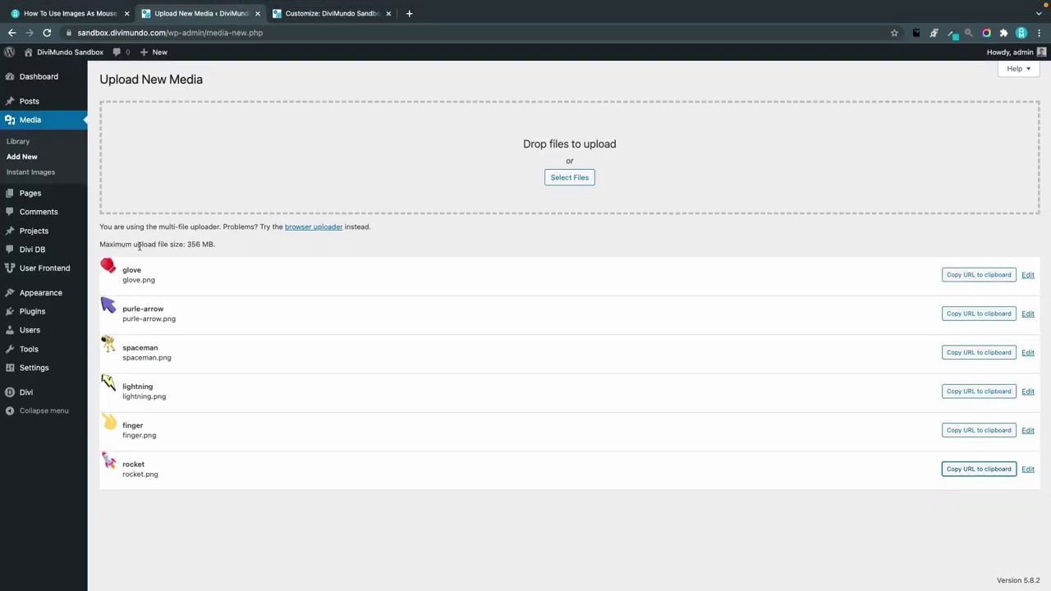
pyautogui.click(958, 279)
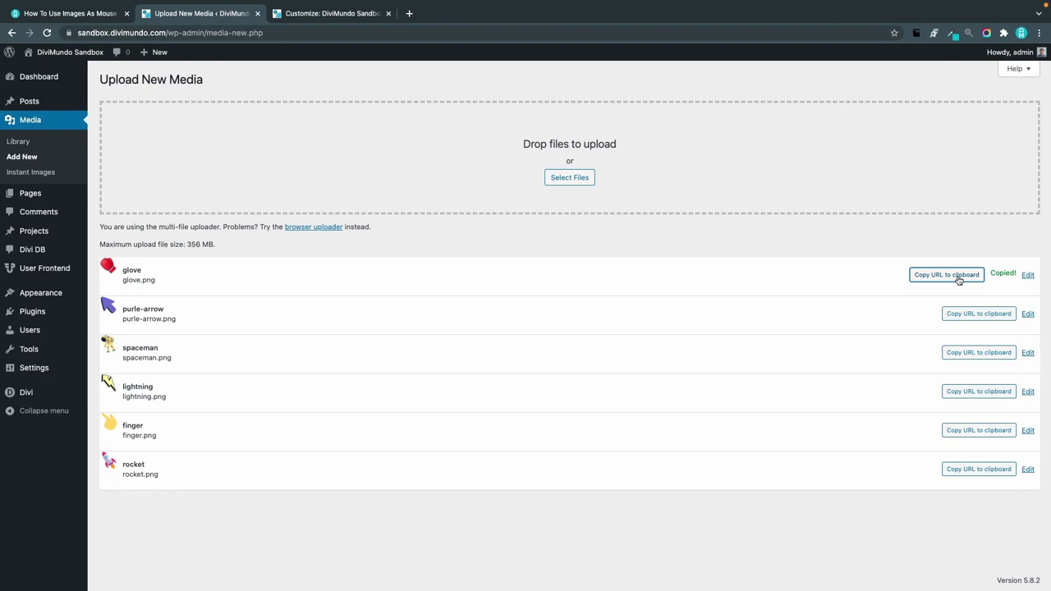
pyautogui.click(313, 15)
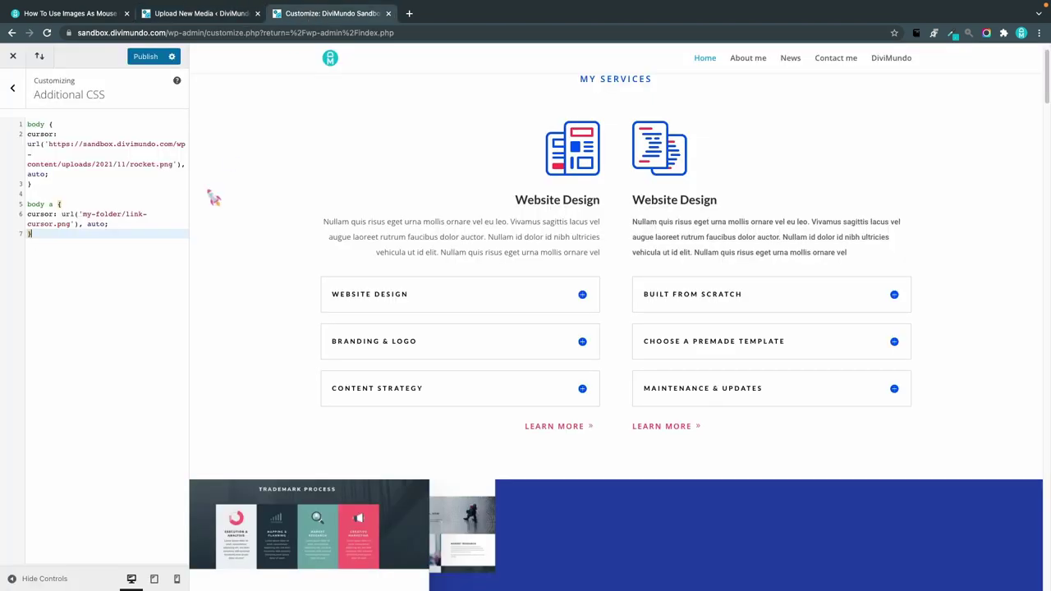
pyautogui.moveTo(83, 214)
pyautogui.mouseDown()
pyautogui.moveTo(86, 226)
pyautogui.moveTo(68, 225)
pyautogui.mouseUp()
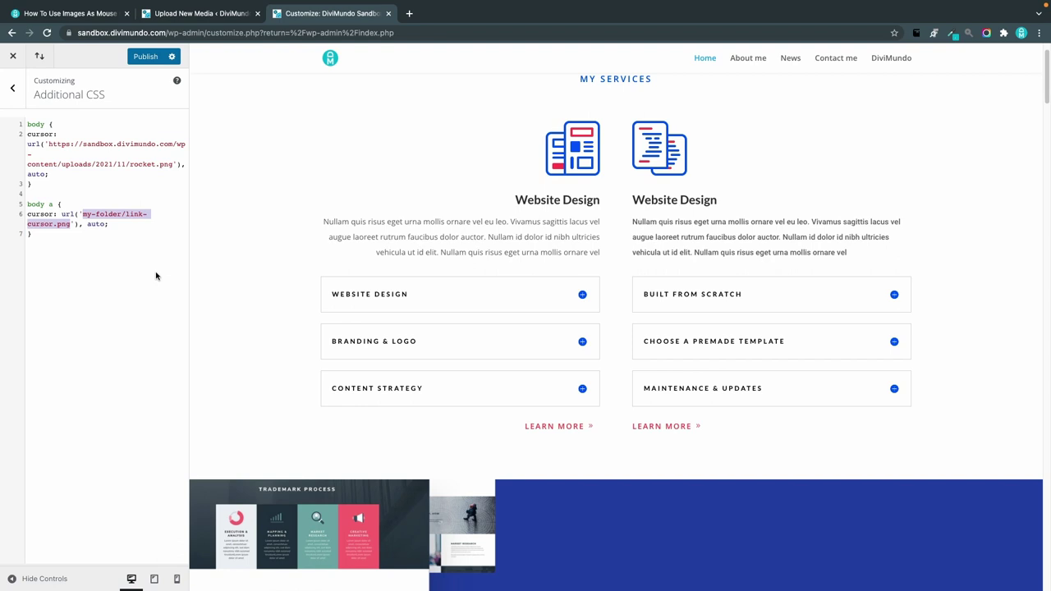
pyautogui.press('super+v')
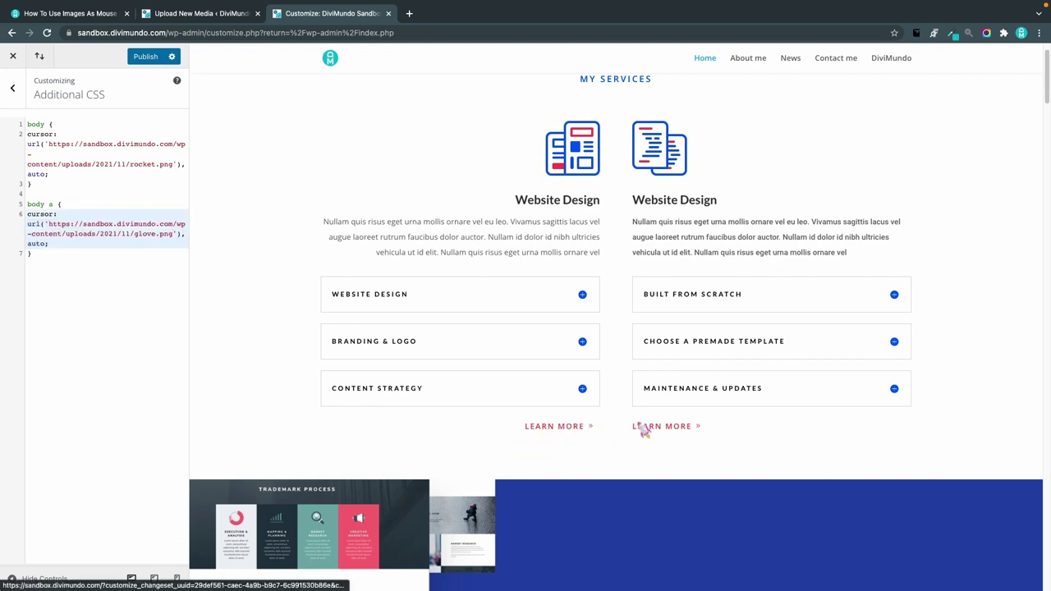
pyautogui.scroll(-6, 739, 440)
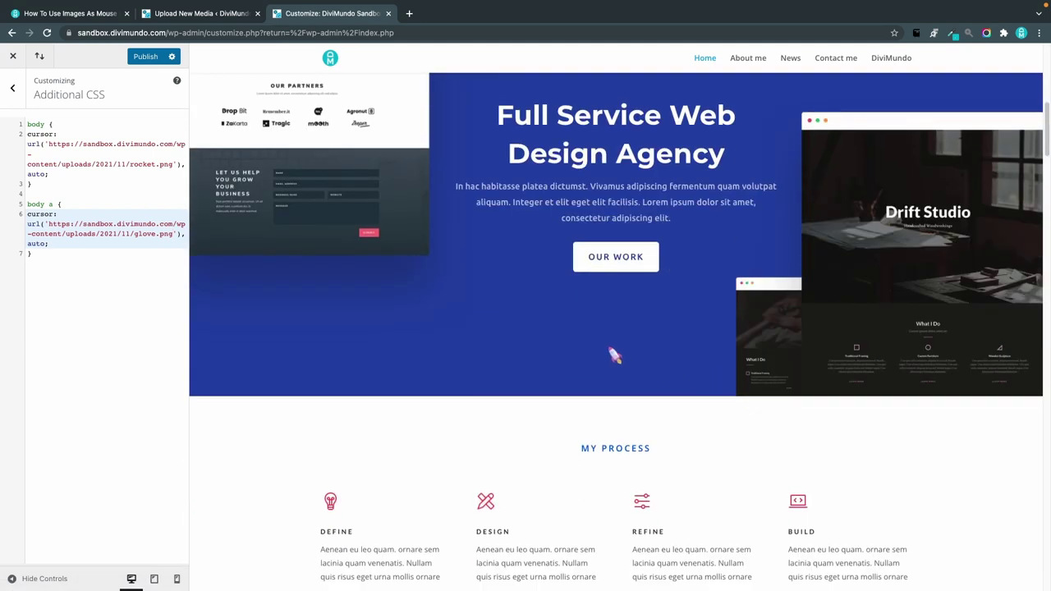
pyautogui.scroll(1, 458, 361)
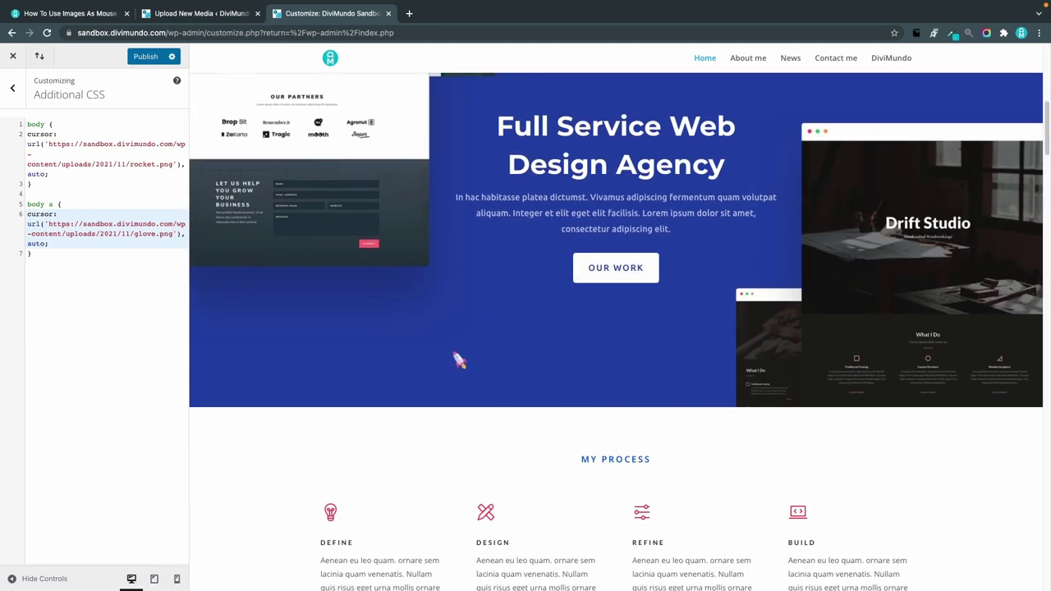
pyautogui.scroll(2, 458, 361)
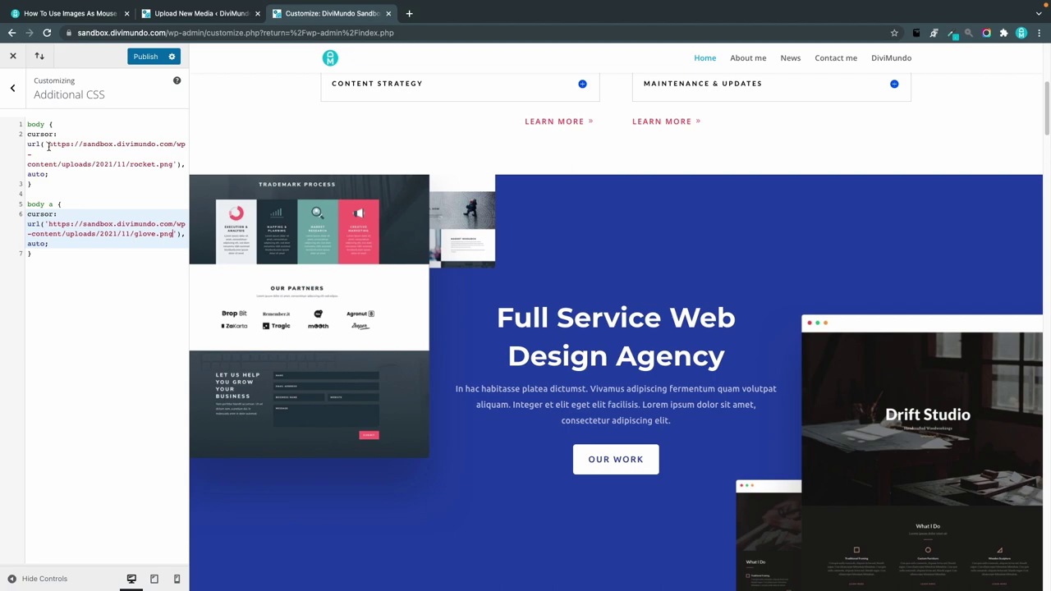
pyautogui.moveTo(50, 146); pyautogui.dragTo(109, 146)
pyautogui.moveTo(324, 213); pyautogui.dragTo(518, 222)
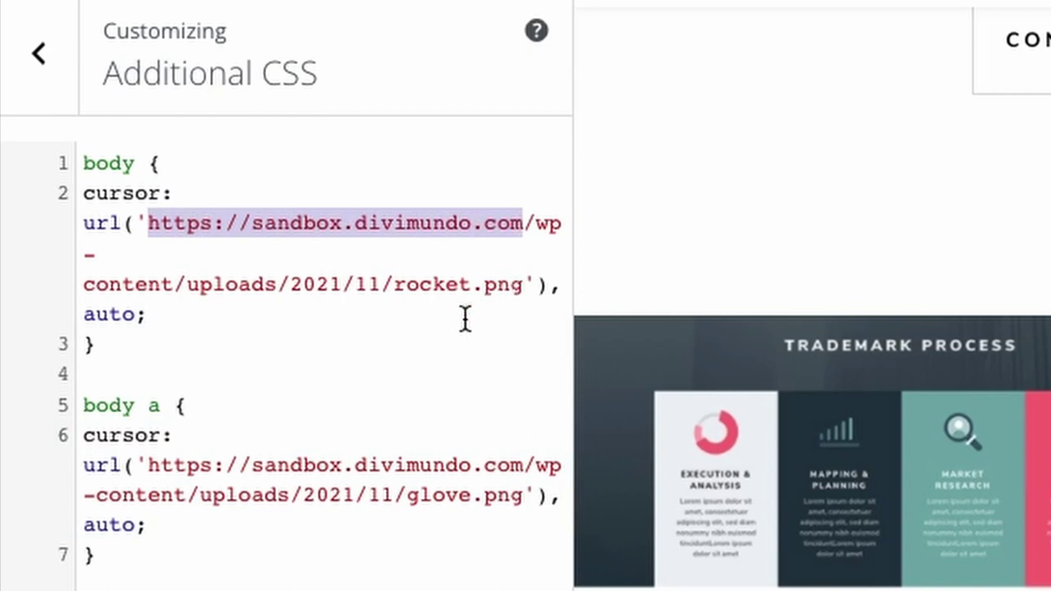
pyautogui.press('BackSpace')
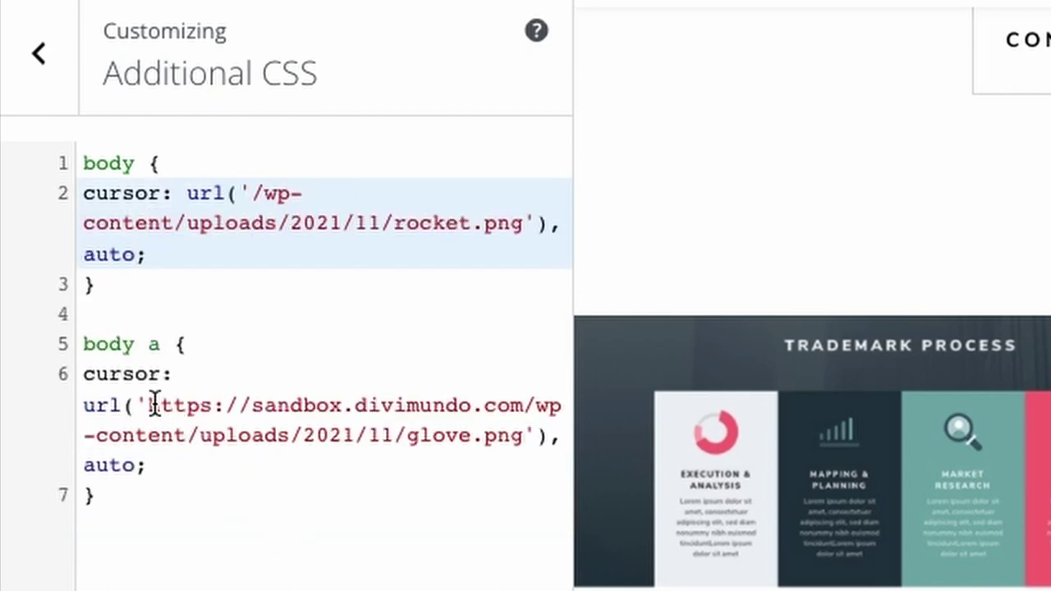
pyautogui.moveTo(151, 404); pyautogui.dragTo(517, 406)
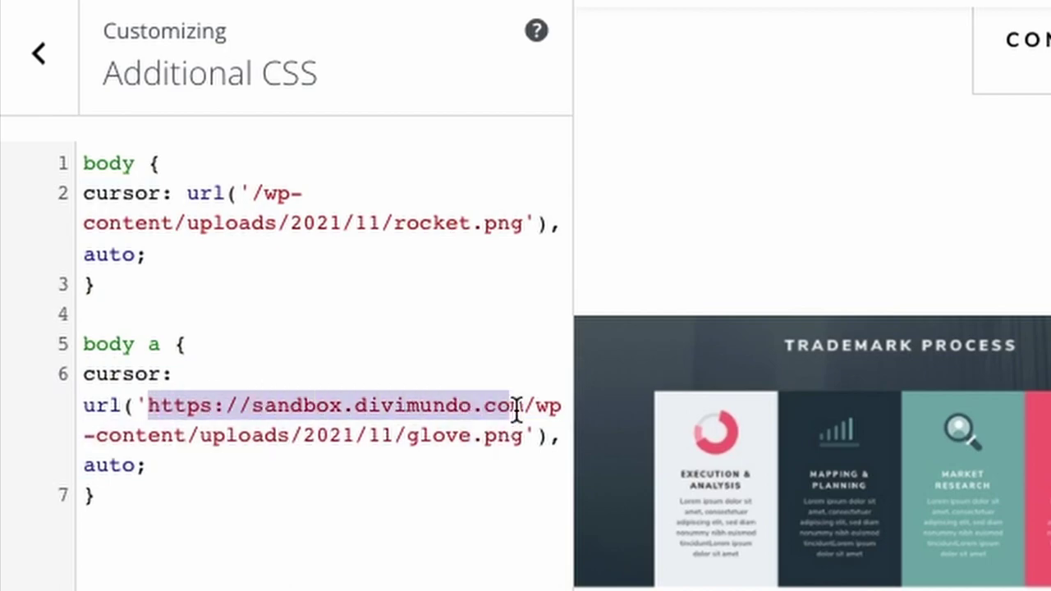
pyautogui.press('BackSpace')
pyautogui.write('m')
pyautogui.press('BackSpace')
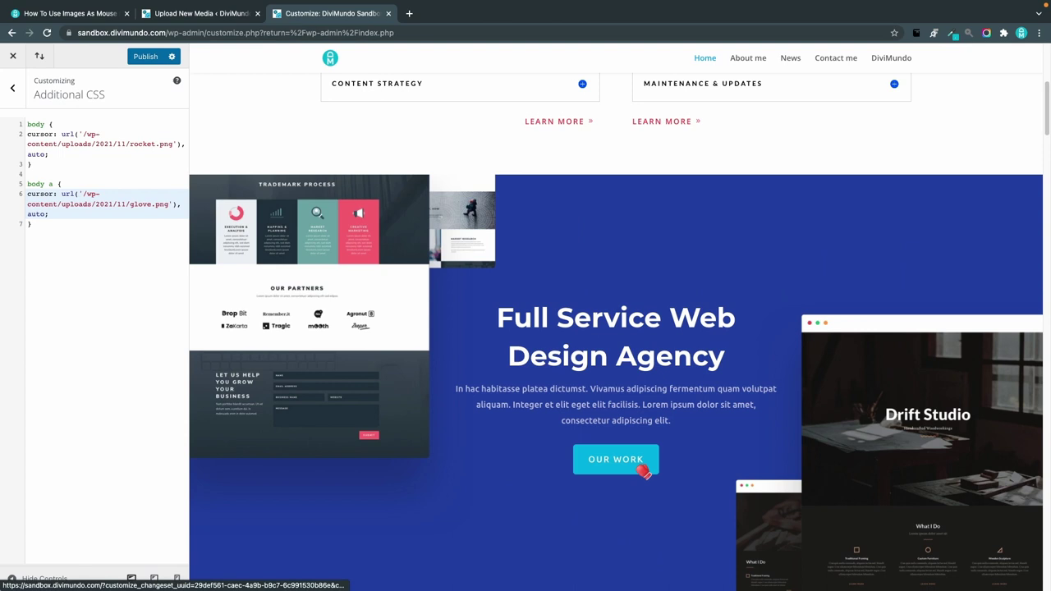
pyautogui.scroll(2, 906, 549)
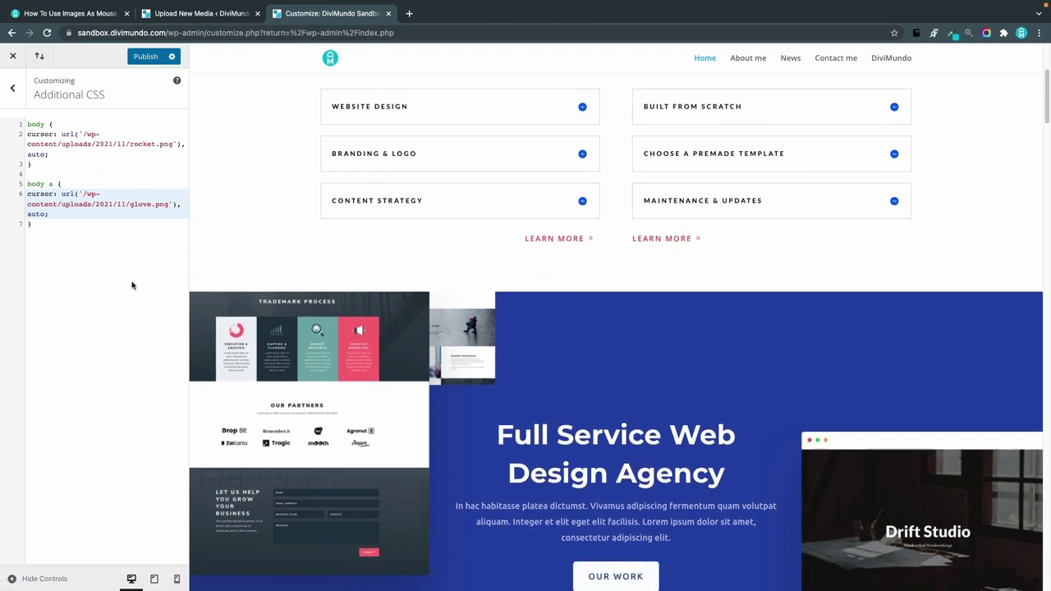
pyautogui.click(139, 61)
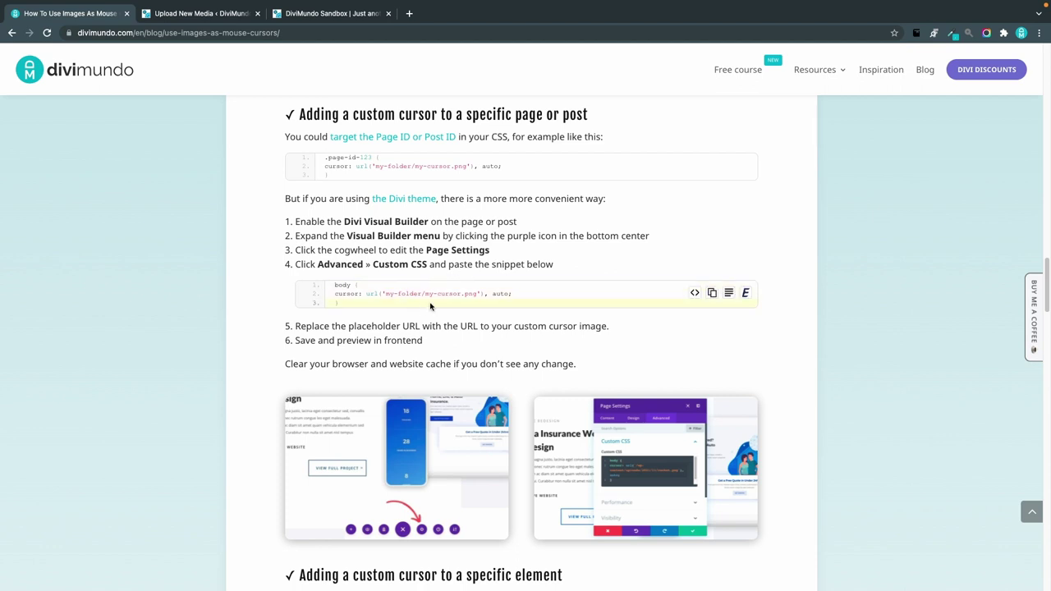
# Step: Copy the article's body snippet for a specific page into the Custom CSS of the homepage's Page Settings in the Visual Builder
pyautogui.click(712, 293)
pyautogui.click(330, 13)
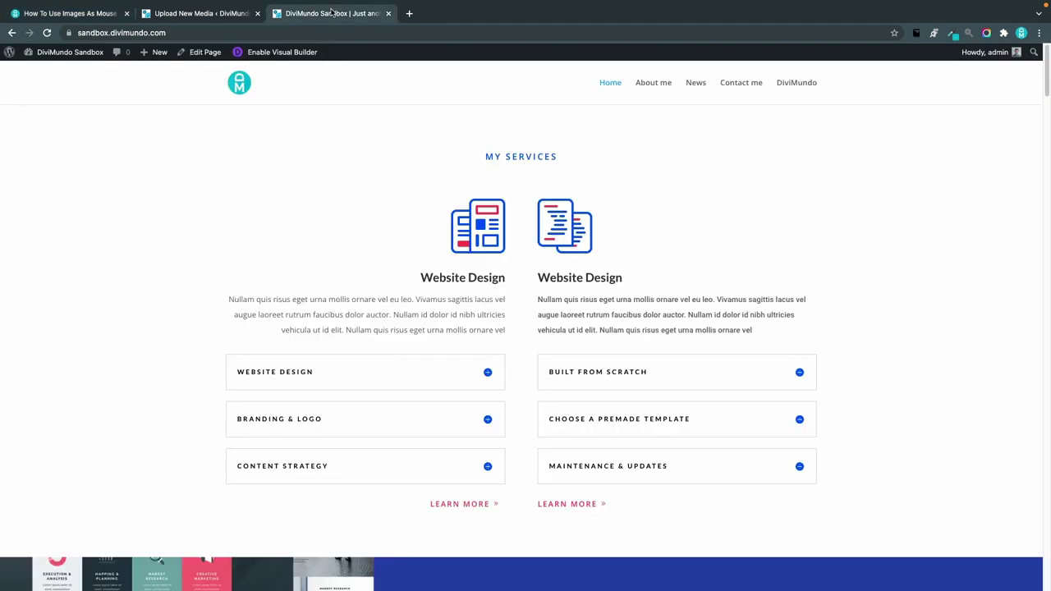
pyautogui.click(300, 58)
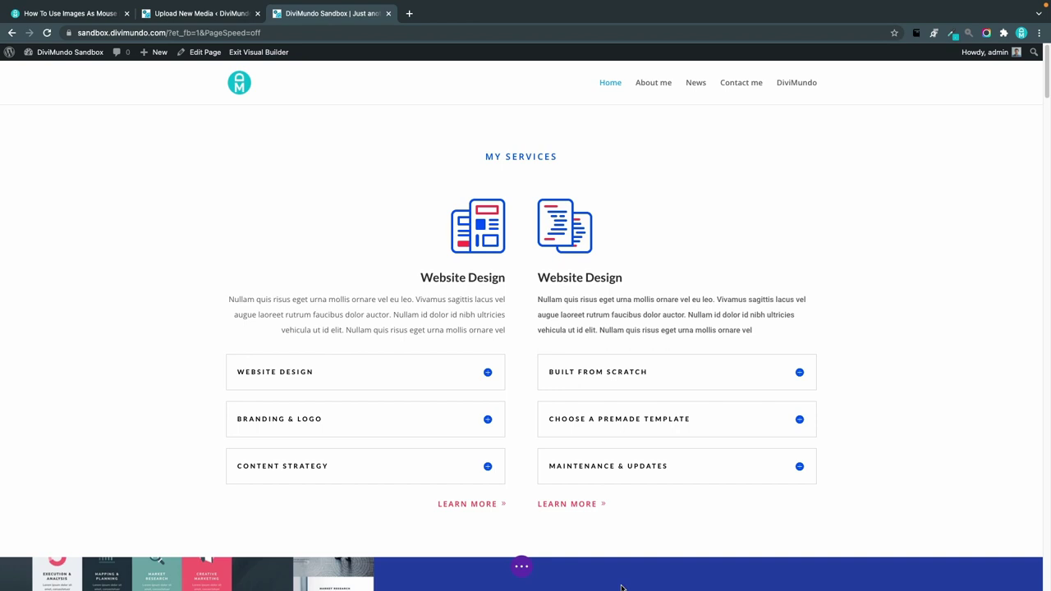
pyautogui.click(520, 569)
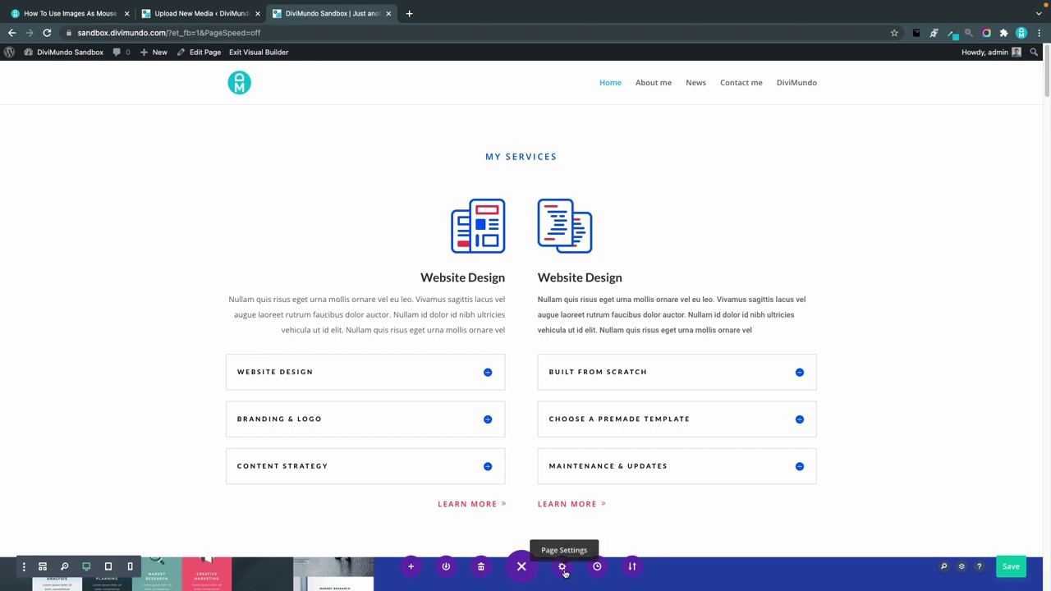
pyautogui.click(562, 568)
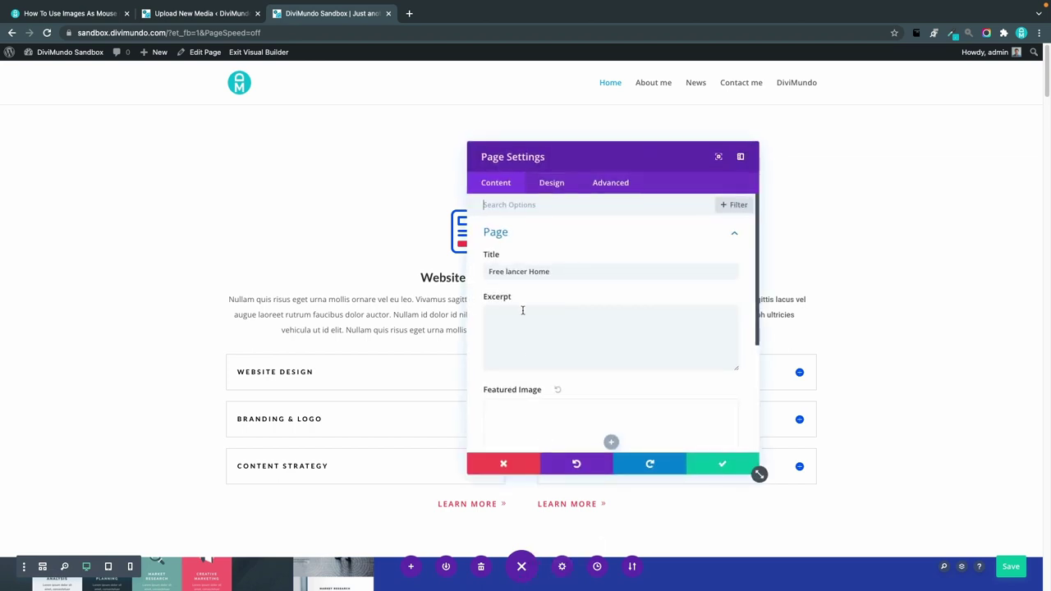
pyautogui.click(608, 184)
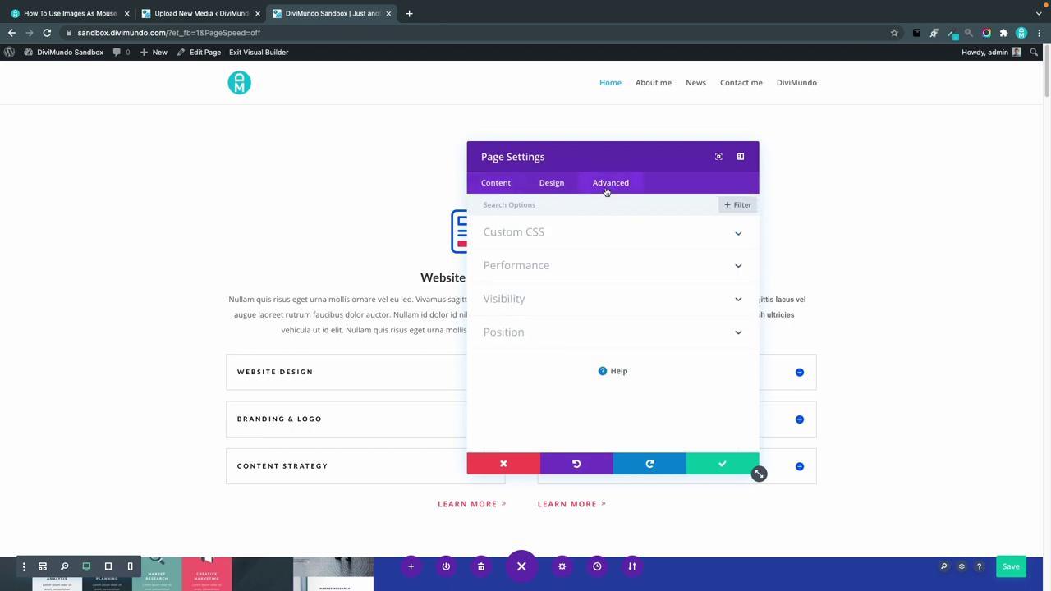
pyautogui.click(514, 234)
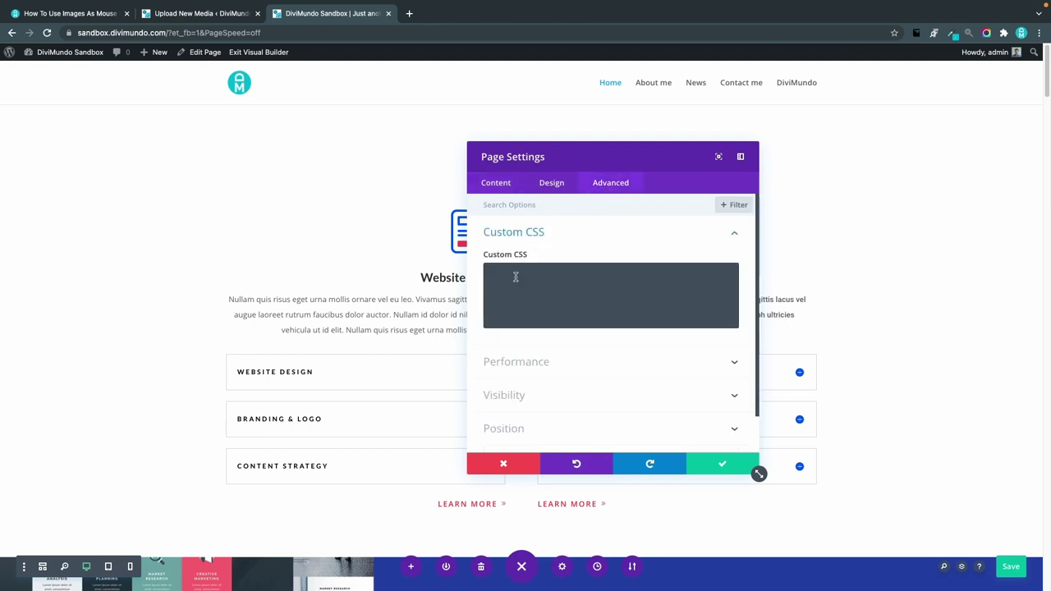
pyautogui.hotkey('ctrl', 'v')
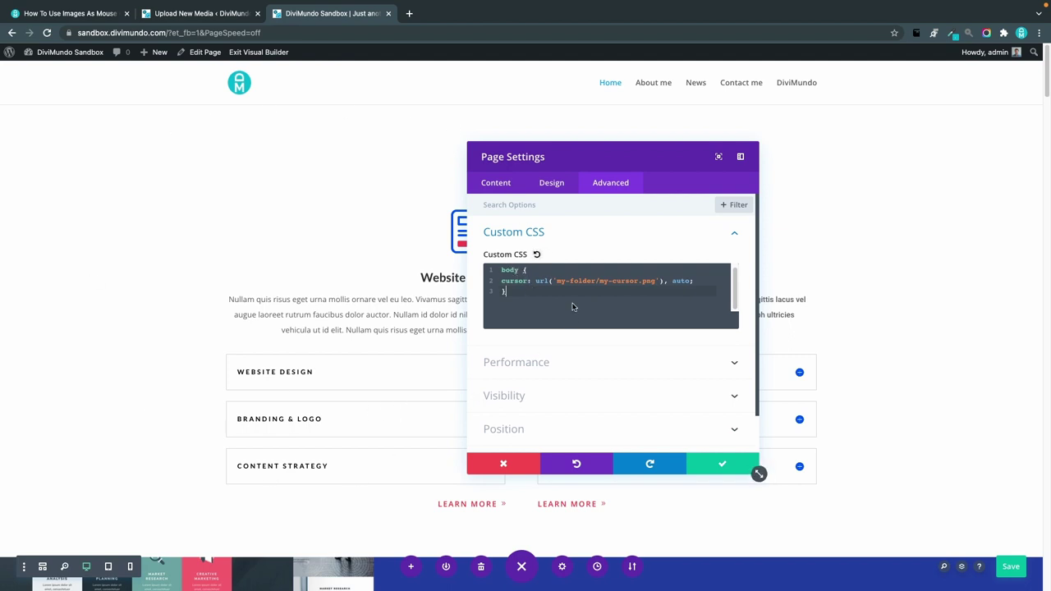
# Step: Replace the my-folder/my-cursor.png placeholder with the uploaded lightning.png URL, shortened to /wp-content/uploads/2021/11/lightning.png
pyautogui.moveTo(557, 281); pyautogui.dragTo(656, 282)
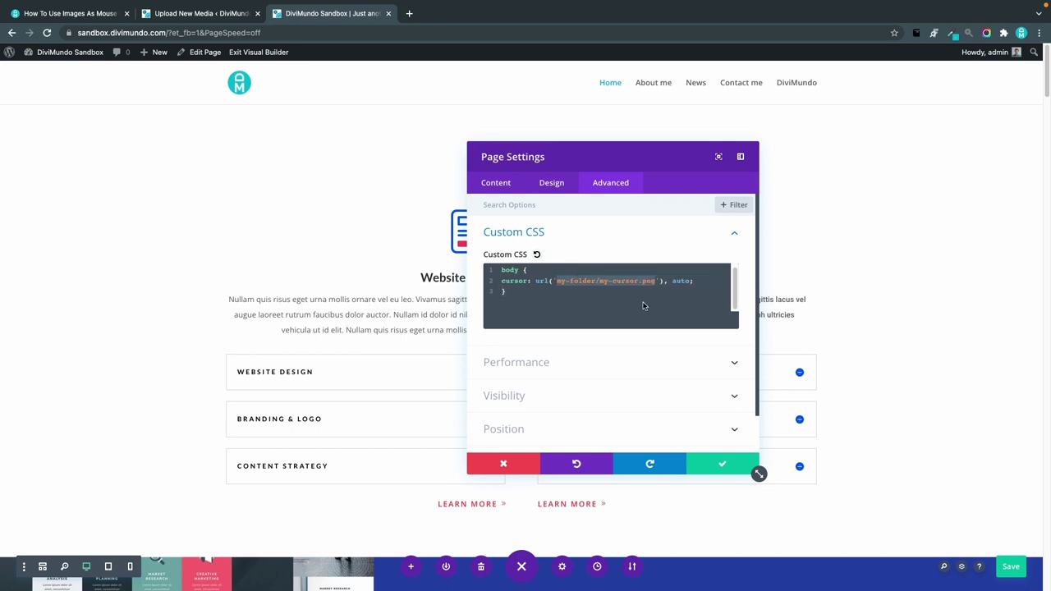
pyautogui.click(203, 16)
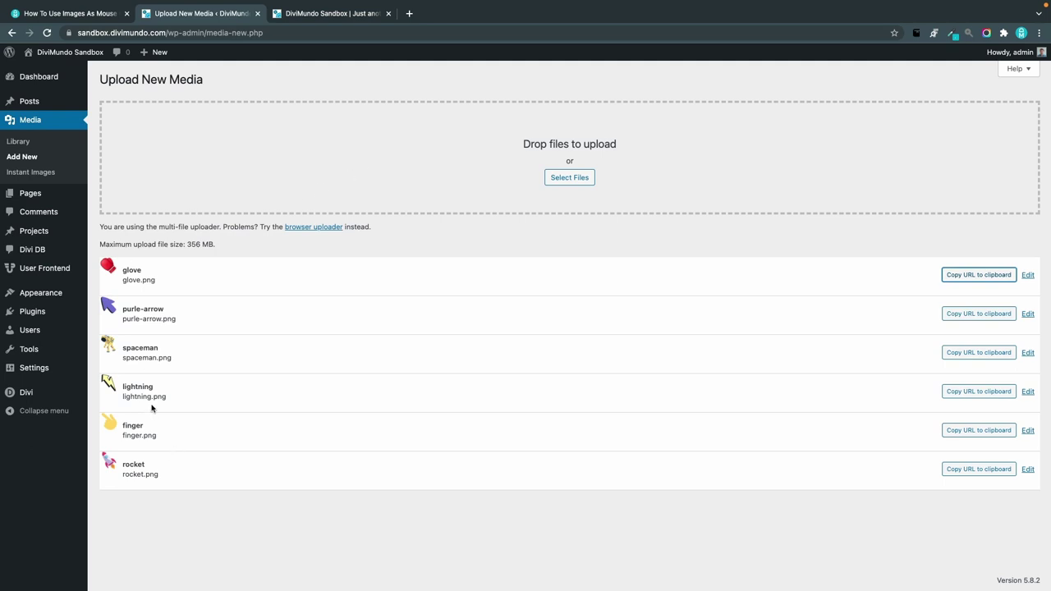
pyautogui.click(973, 395)
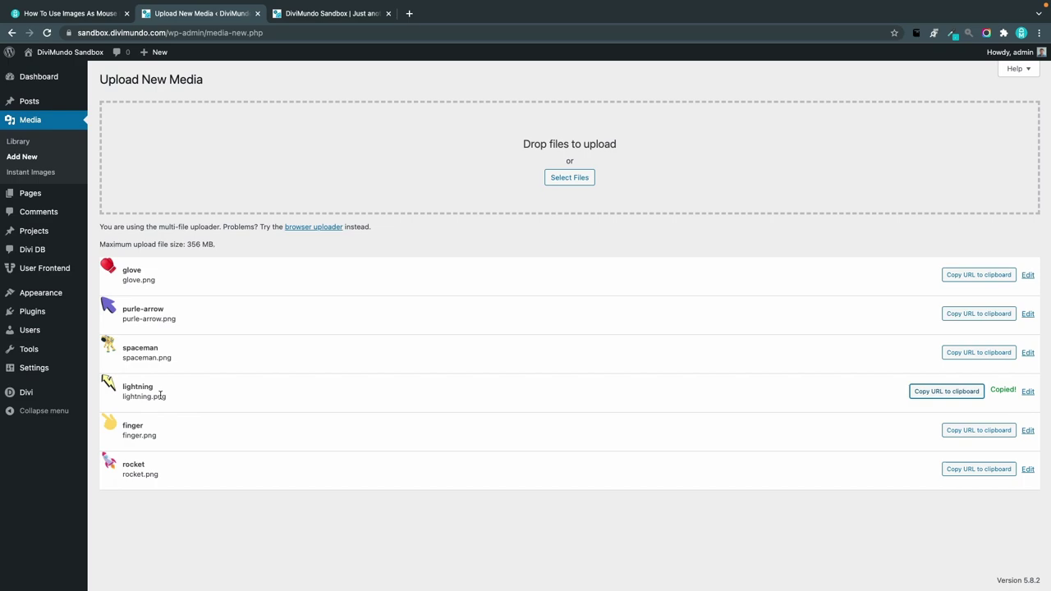
pyautogui.click(310, 16)
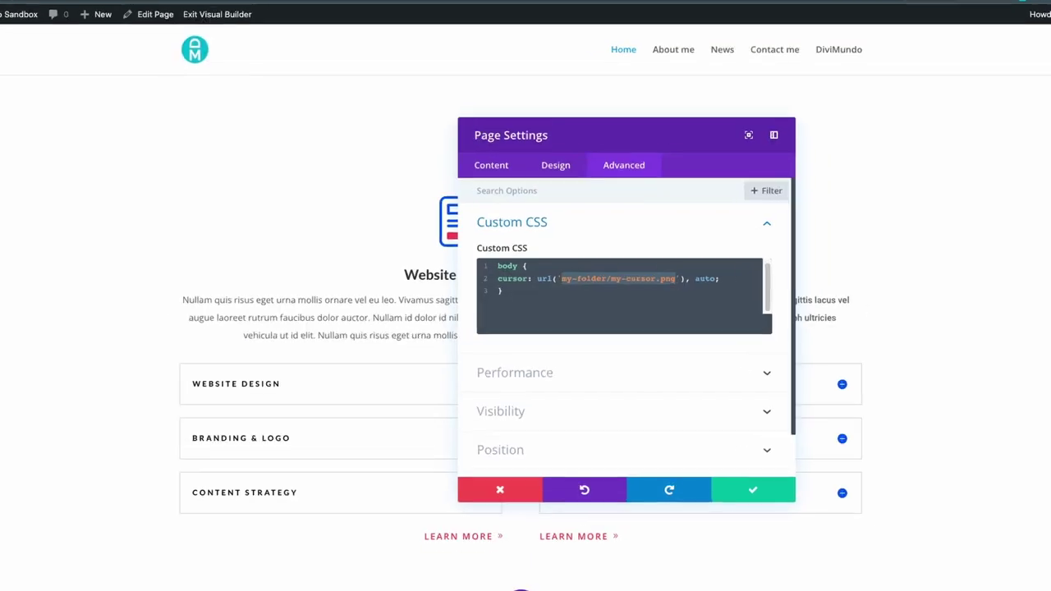
pyautogui.click(588, 272)
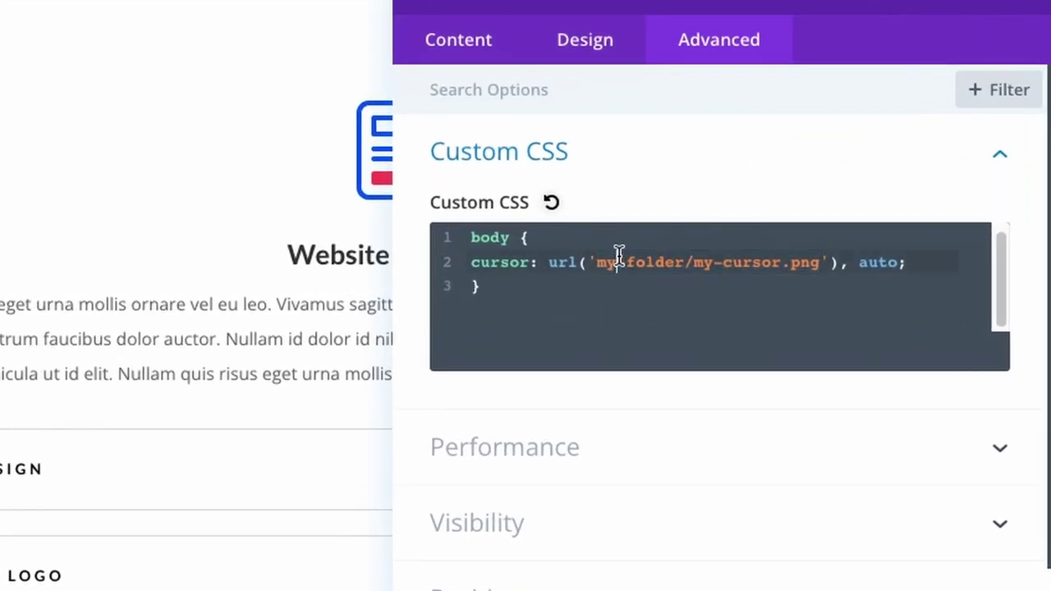
pyautogui.moveTo(601, 263); pyautogui.dragTo(821, 265)
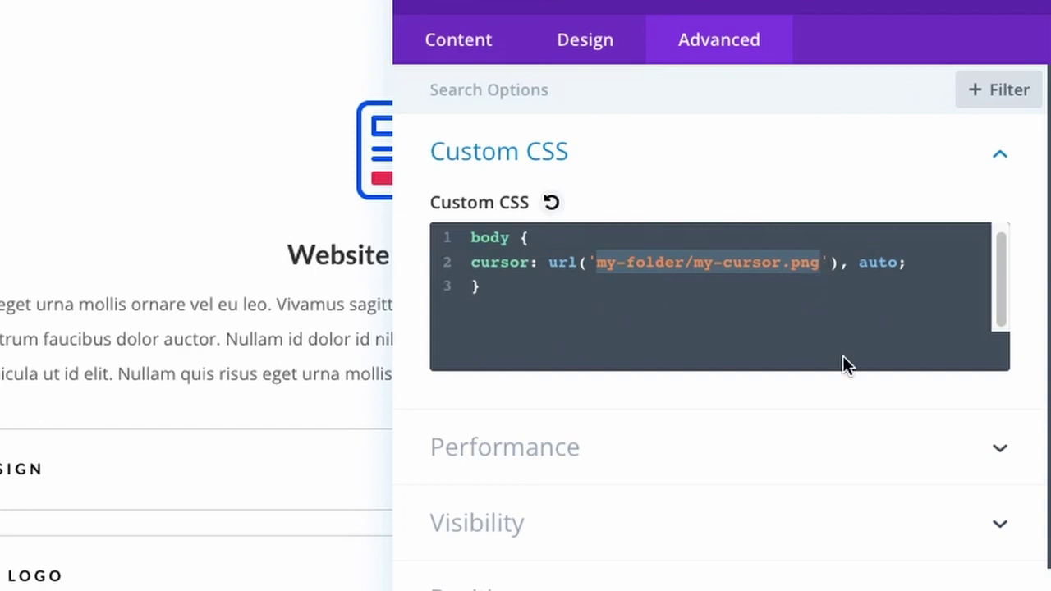
pyautogui.hotkey('ctrl', 'v')
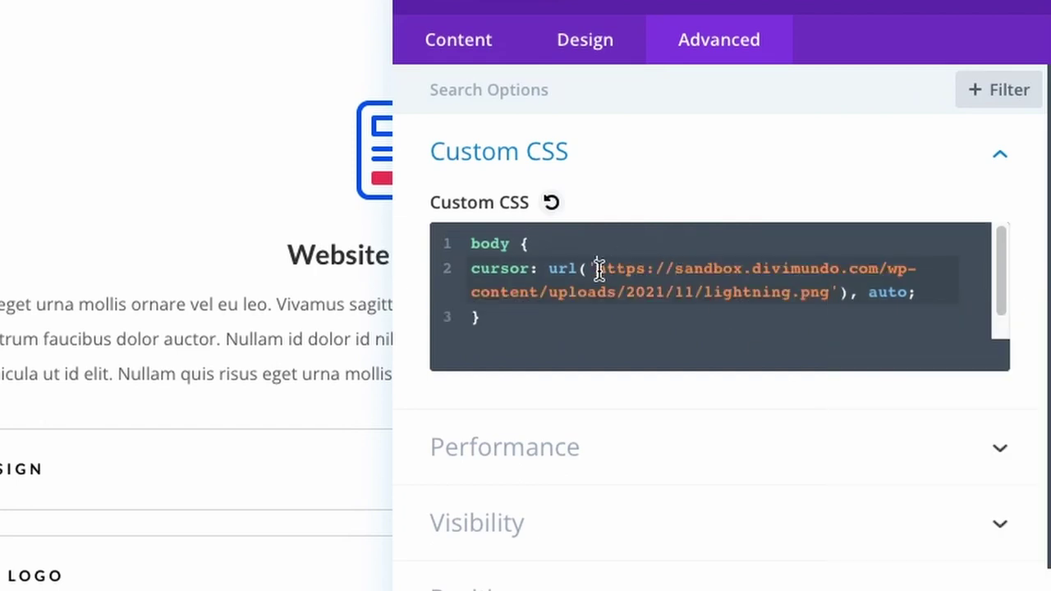
pyautogui.moveTo(598, 268); pyautogui.dragTo(881, 278)
pyautogui.press('BackSpace')
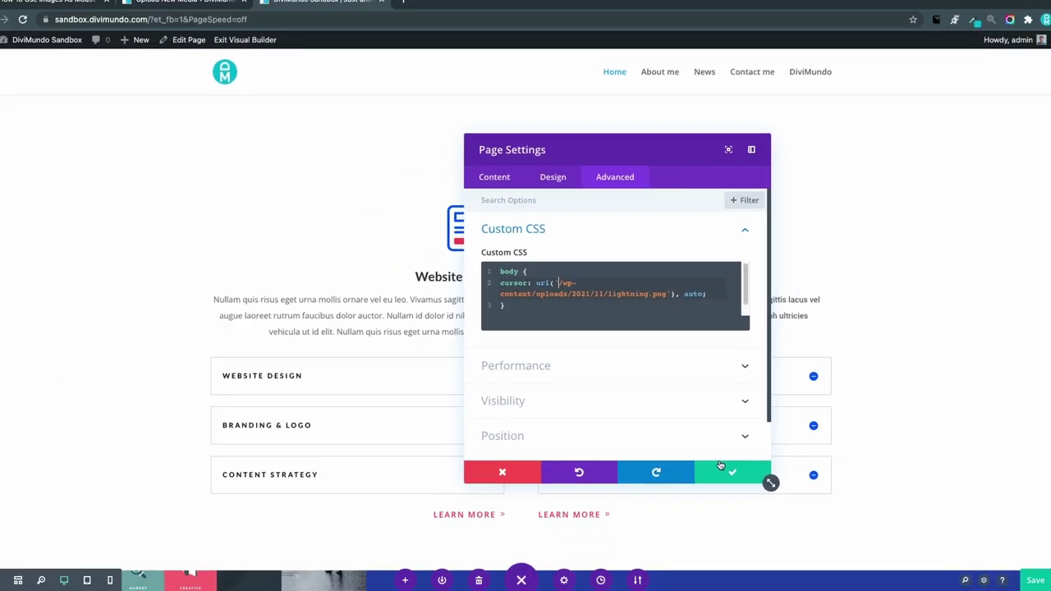
# Step: Apply the page settings and exit the Visual Builder, saving the changes
pyautogui.click(764, 542)
pyautogui.click(251, 54)
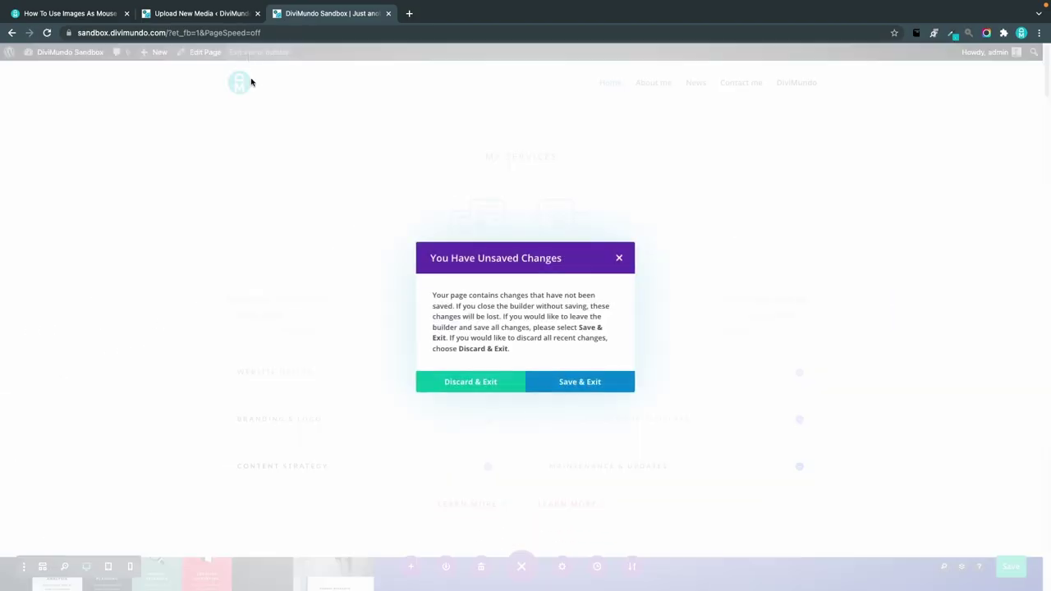
pyautogui.click(588, 384)
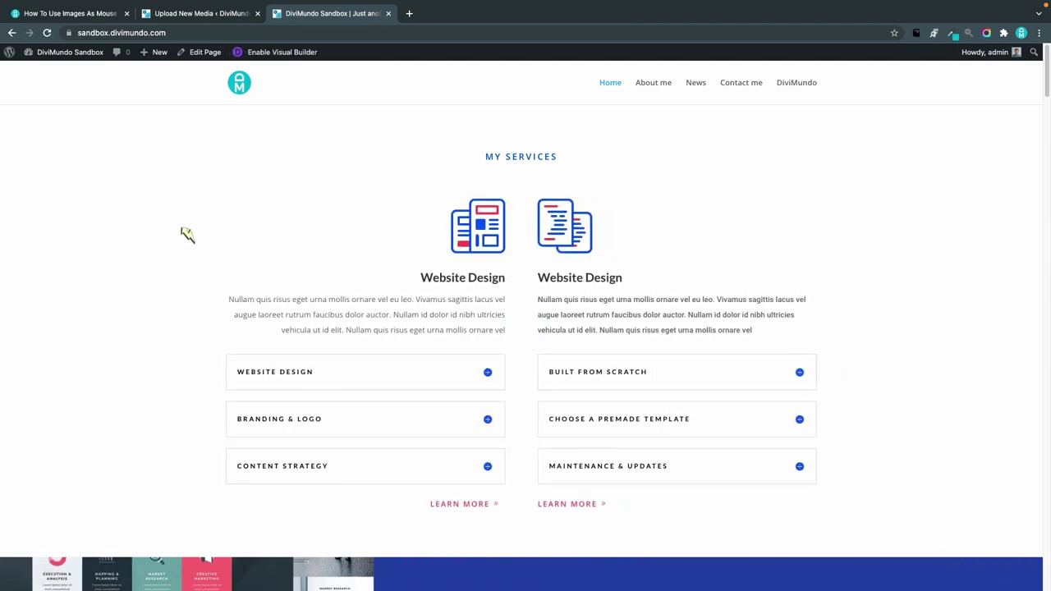
# Step: Examine the custom cursor on the live homepage, both over the page background and over the Our Work button
pyautogui.scroll(-3, 160, 293)
pyautogui.scroll(-3, 156, 300)
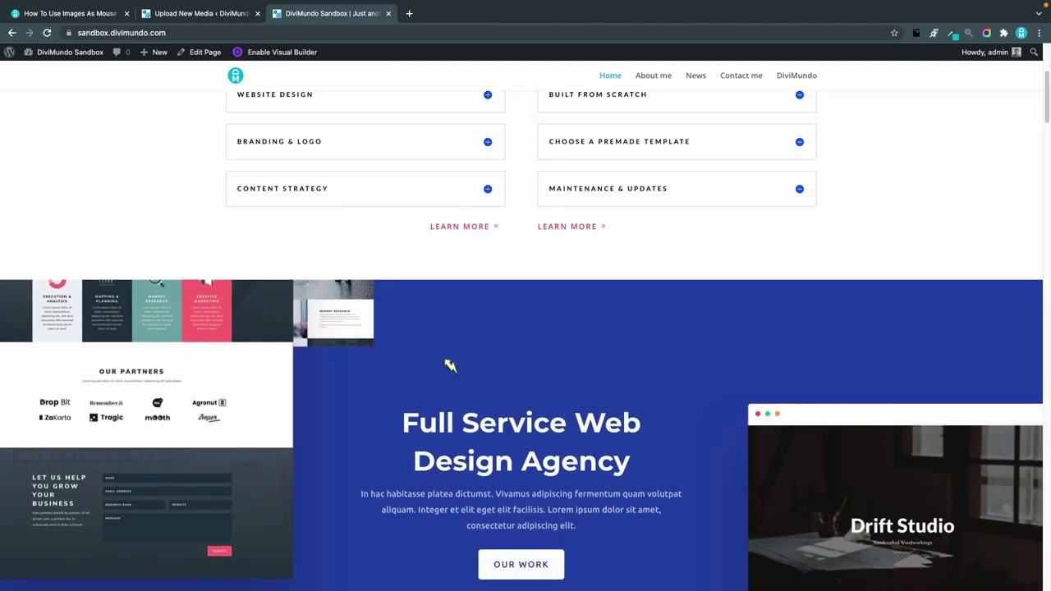
pyautogui.scroll(-3, 505, 348)
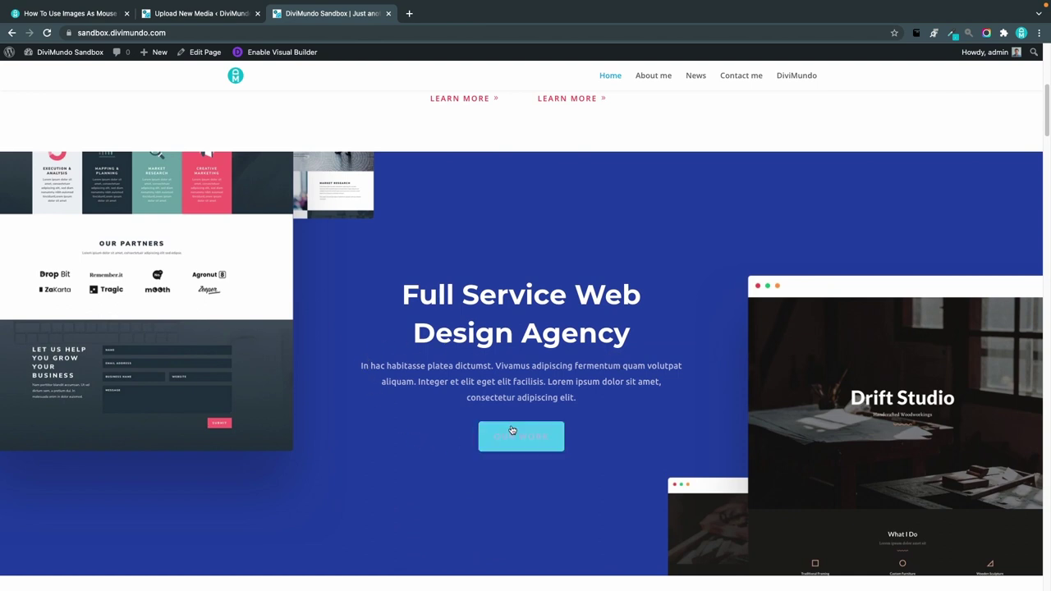
pyautogui.scroll(-2, 519, 433)
pyautogui.scroll(-1, 519, 433)
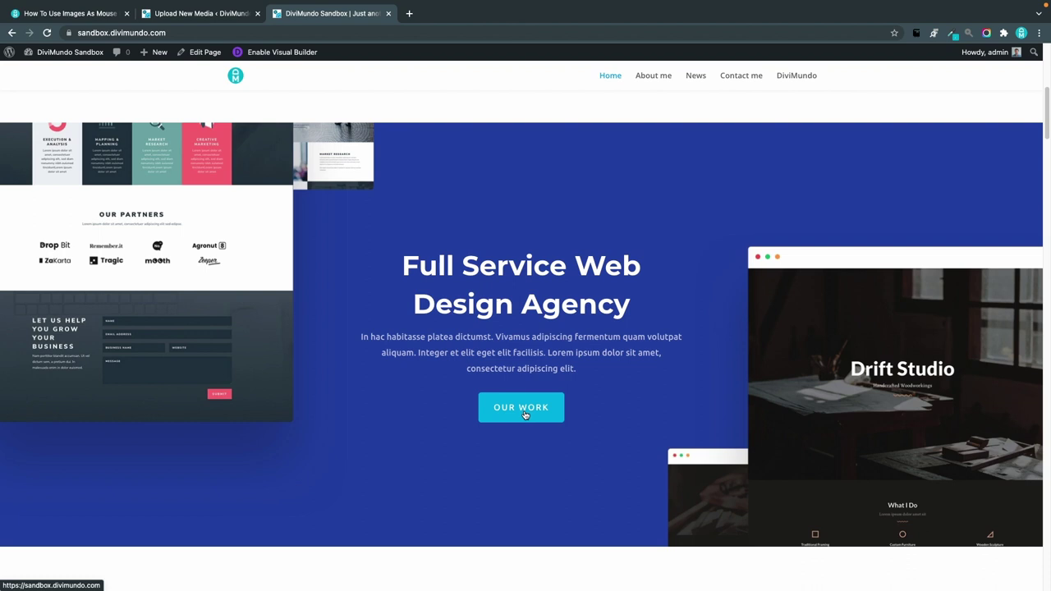
pyautogui.scroll(-1, 516, 409)
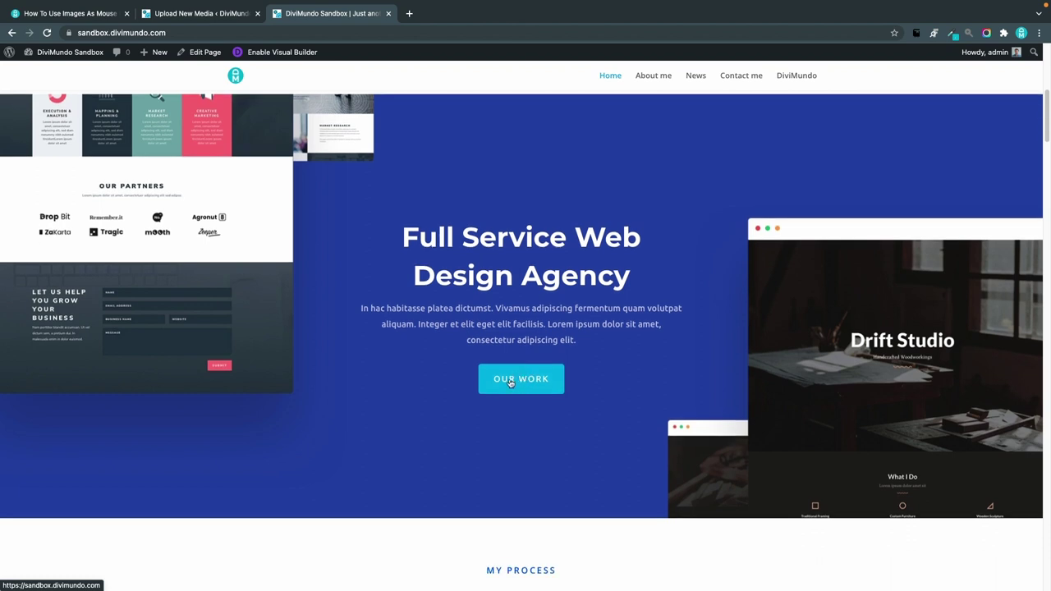
# Step: Check the custom cursor further down the live homepage, around the My Process section
pyautogui.scroll(-4, 510, 382)
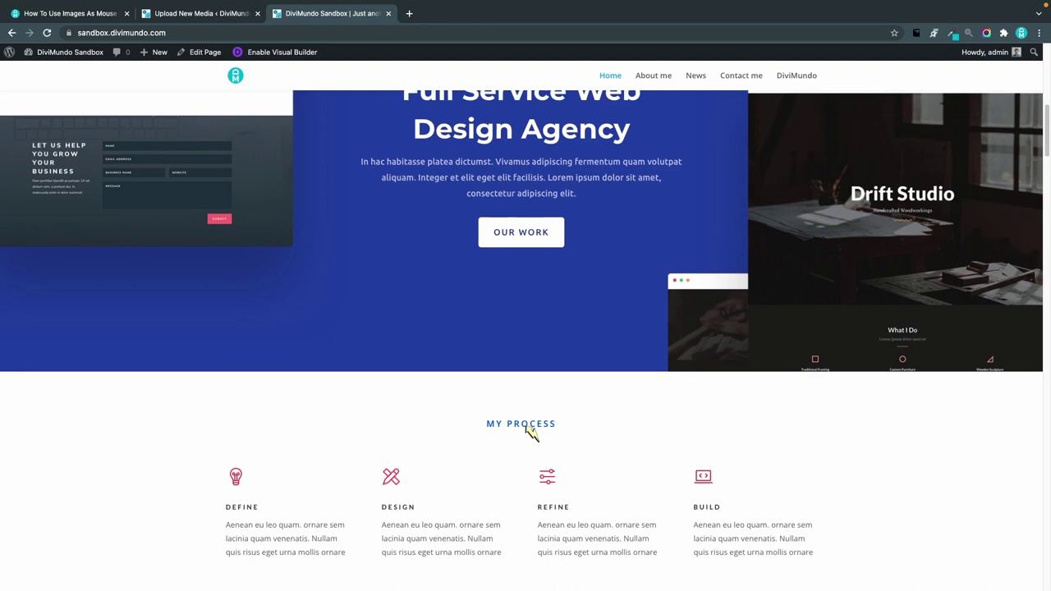
pyautogui.scroll(-5, 533, 434)
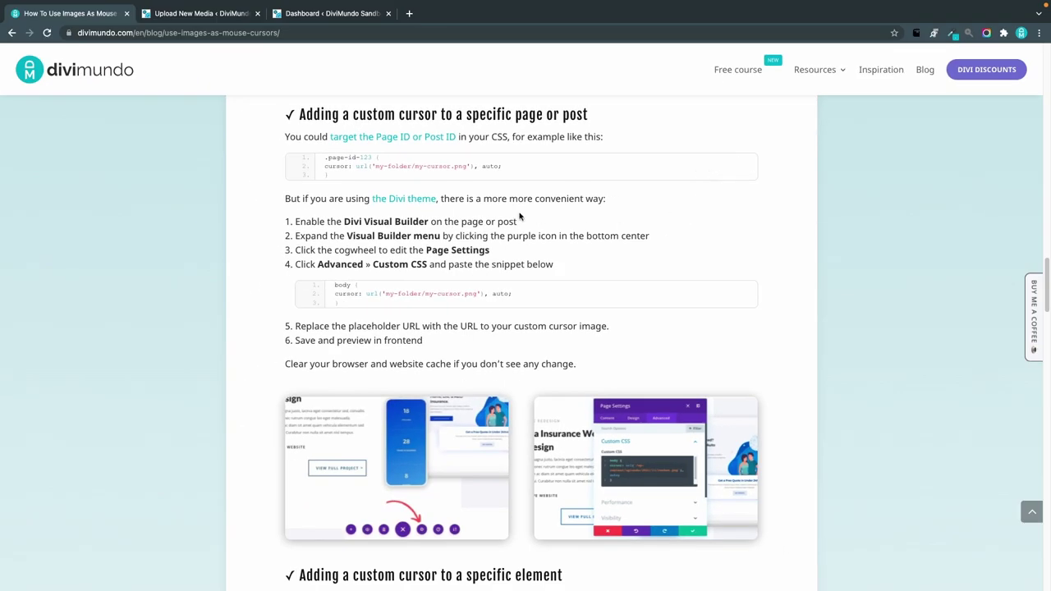
# Step: Open the list of all pages in the WordPress dashboard and look through it for the page to target
pyautogui.click(305, 13)
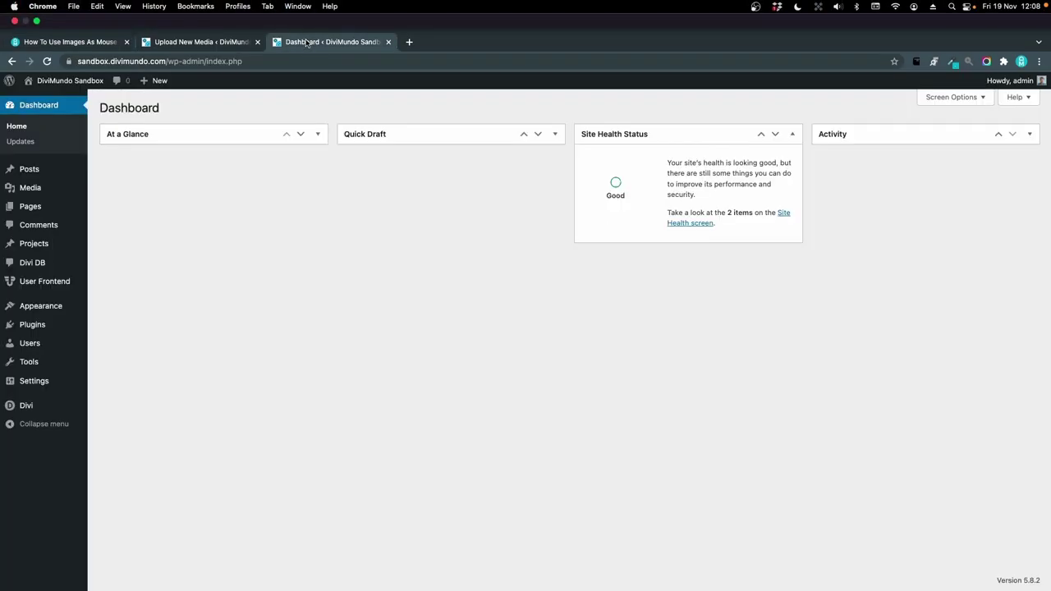
pyautogui.press('ctrl+super+f')
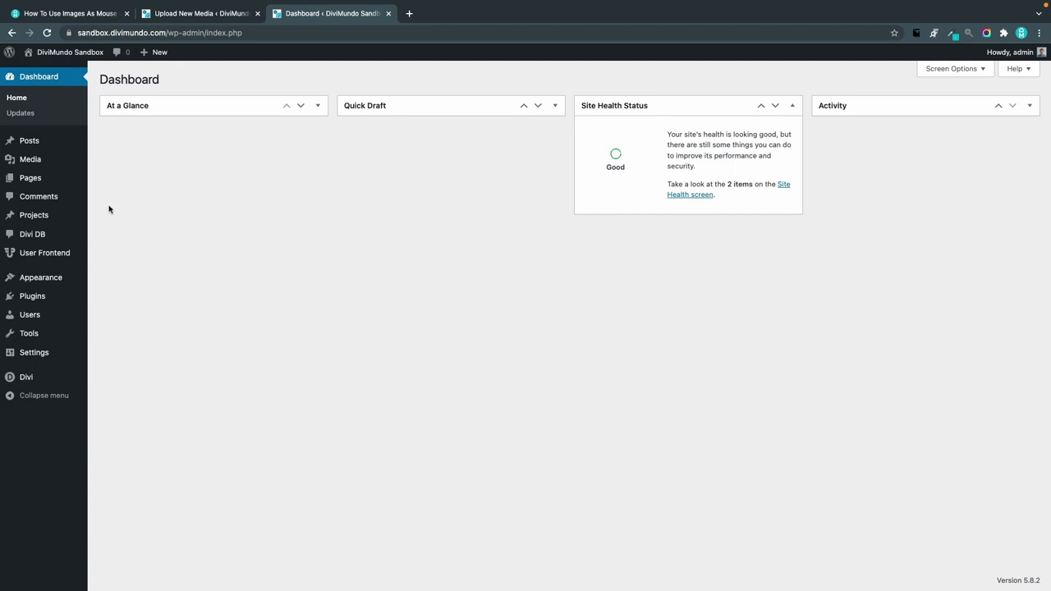
pyautogui.click(44, 182)
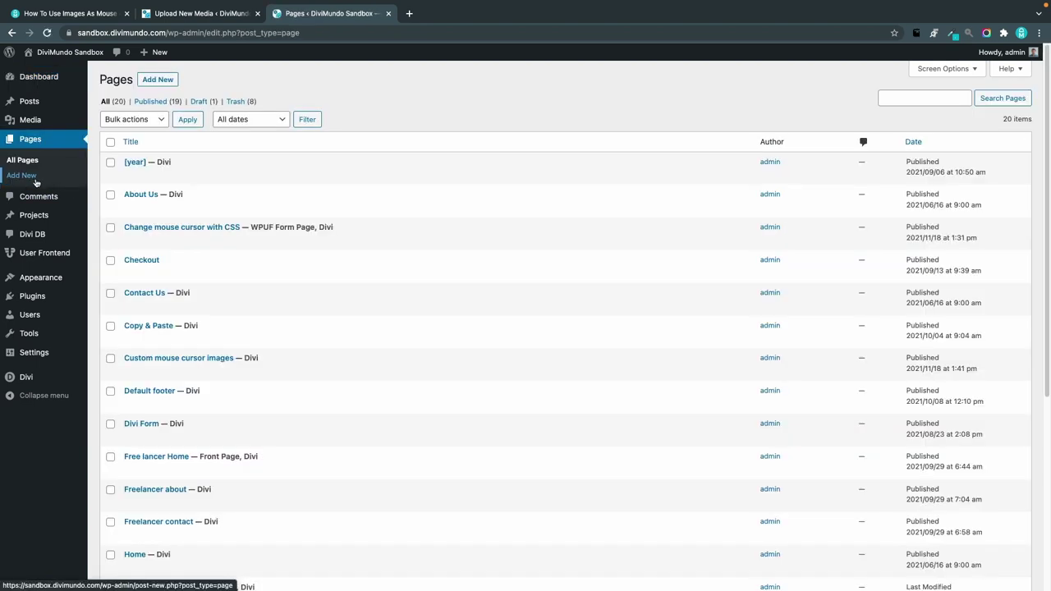
pyautogui.scroll(-5, 140, 276)
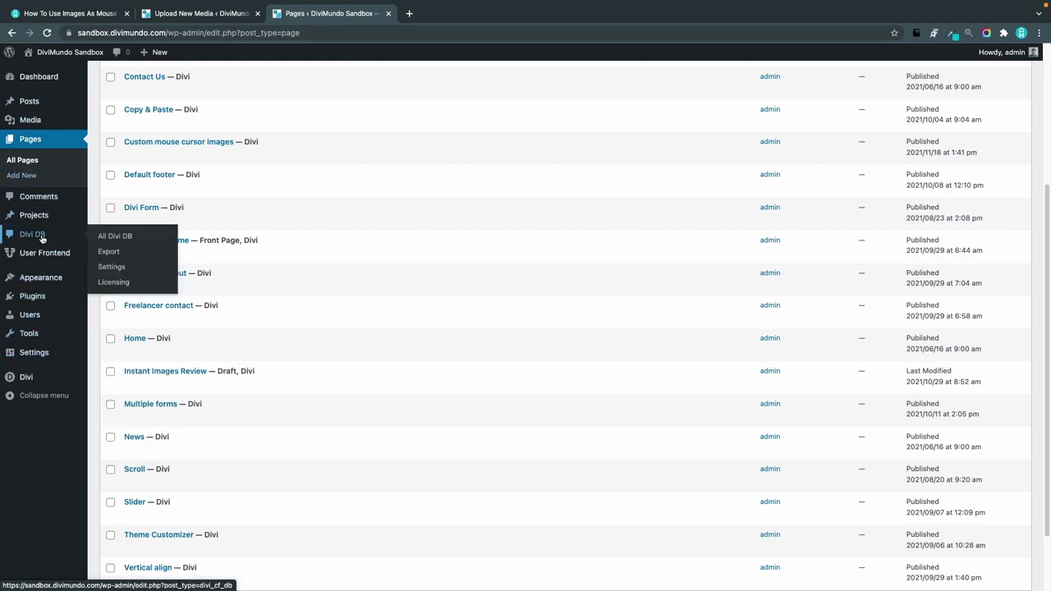
# Step: Open the Theme Customizer's Additional CSS and load the About me page in the preview
pyautogui.moveTo(47, 277)
pyautogui.click(133, 295)
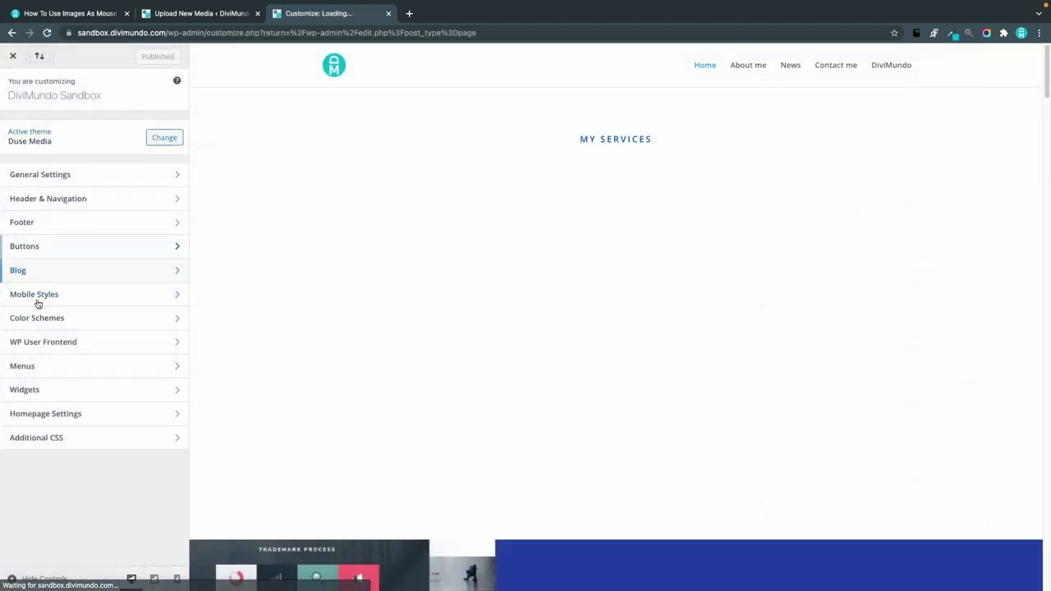
pyautogui.click(49, 445)
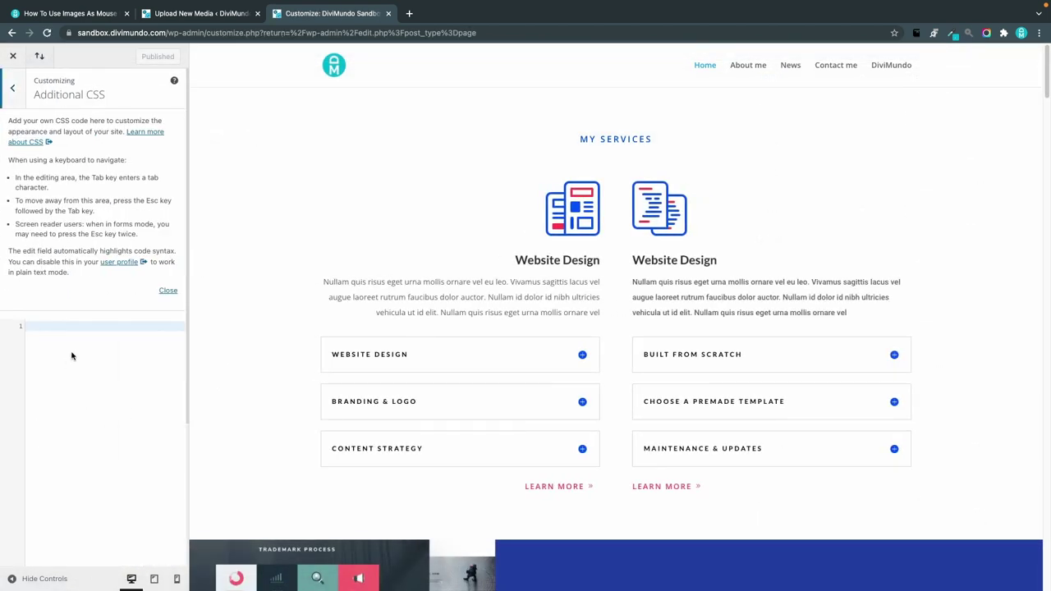
pyautogui.click(747, 66)
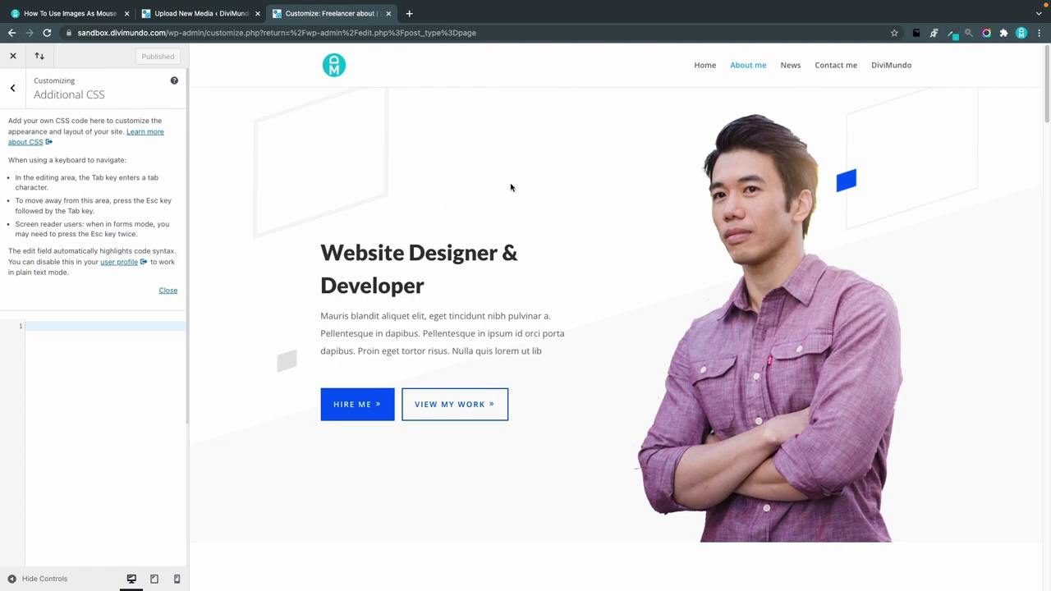
# Step: Add the .page-id-123 cursor snippet to the Additional CSS and change its page ID to 747
pyautogui.write(".page-id-123 { cursor: url('my-folder/my-cursor.png'), auto; }")
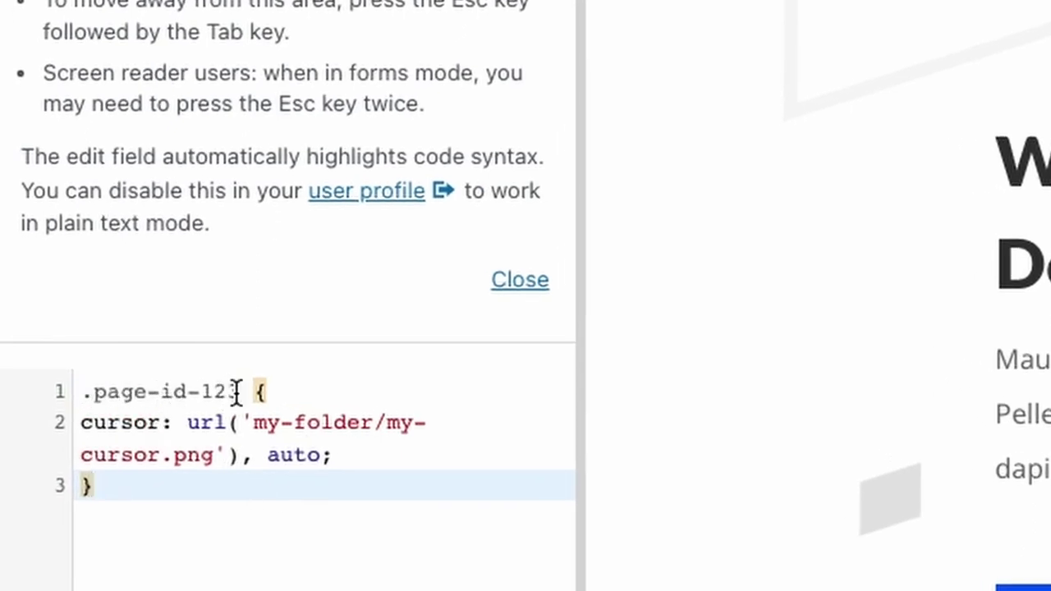
pyautogui.moveTo(235, 392); pyautogui.dragTo(202, 391)
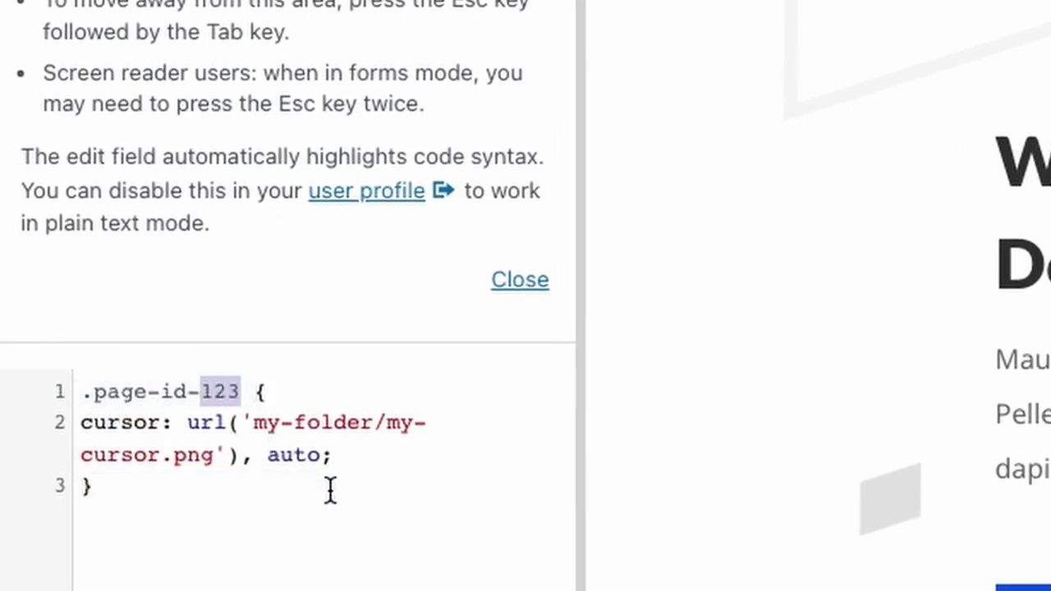
pyautogui.write('747')
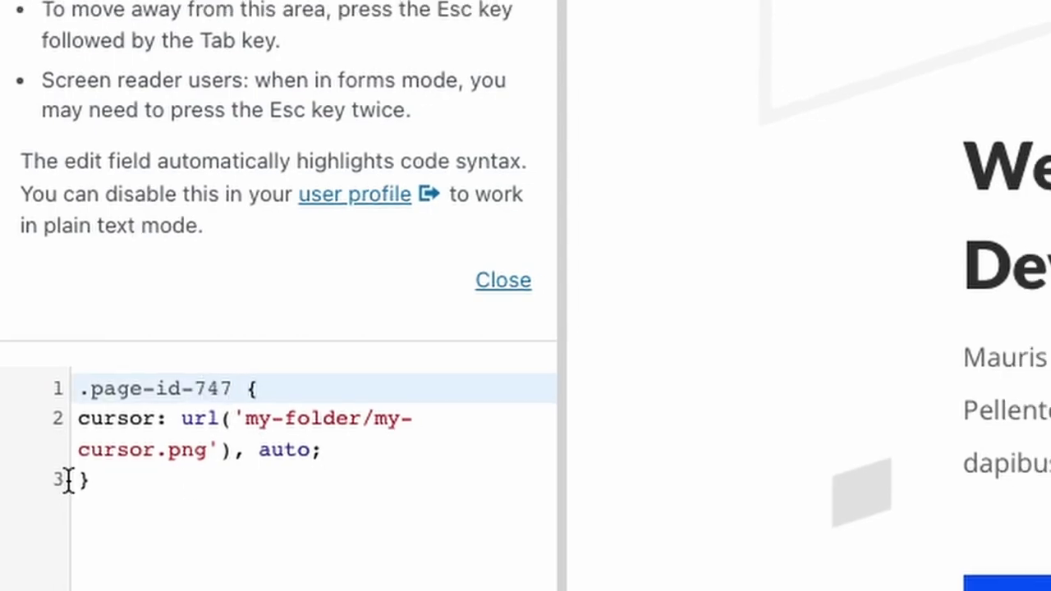
# Step: Replace the my-folder/my-cursor.png placeholder with the uploaded purle-arrow.png URL and check the cursor in the preview
pyautogui.click(189, 15)
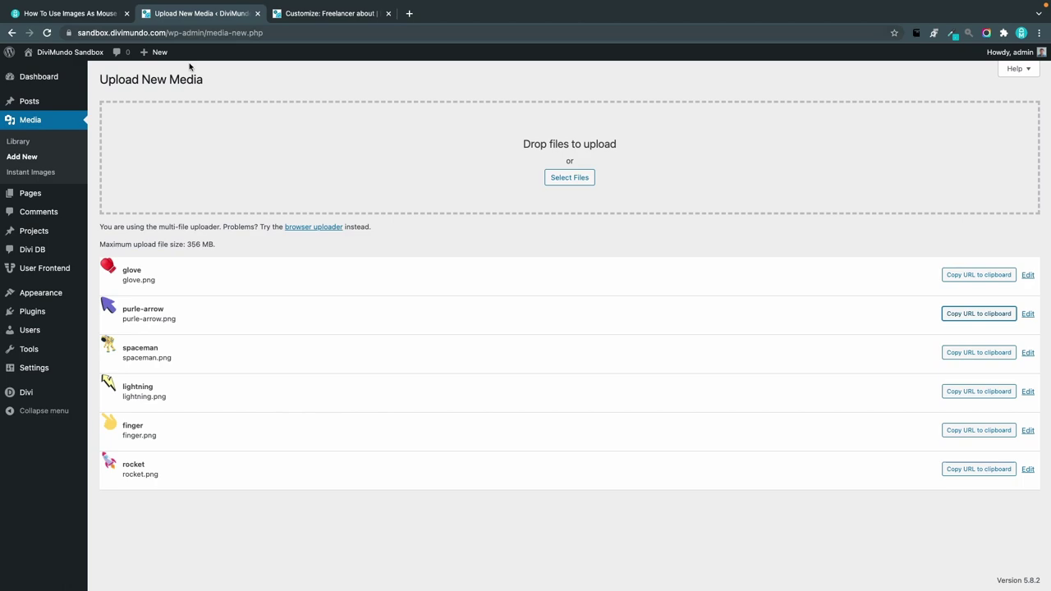
pyautogui.click(973, 317)
pyautogui.click(306, 14)
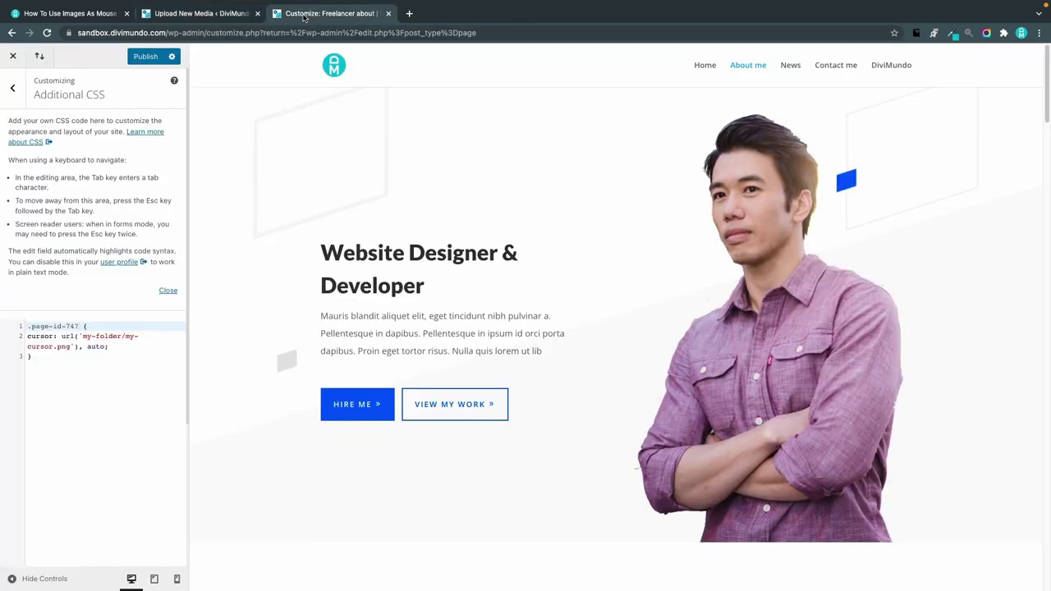
pyautogui.click(99, 347)
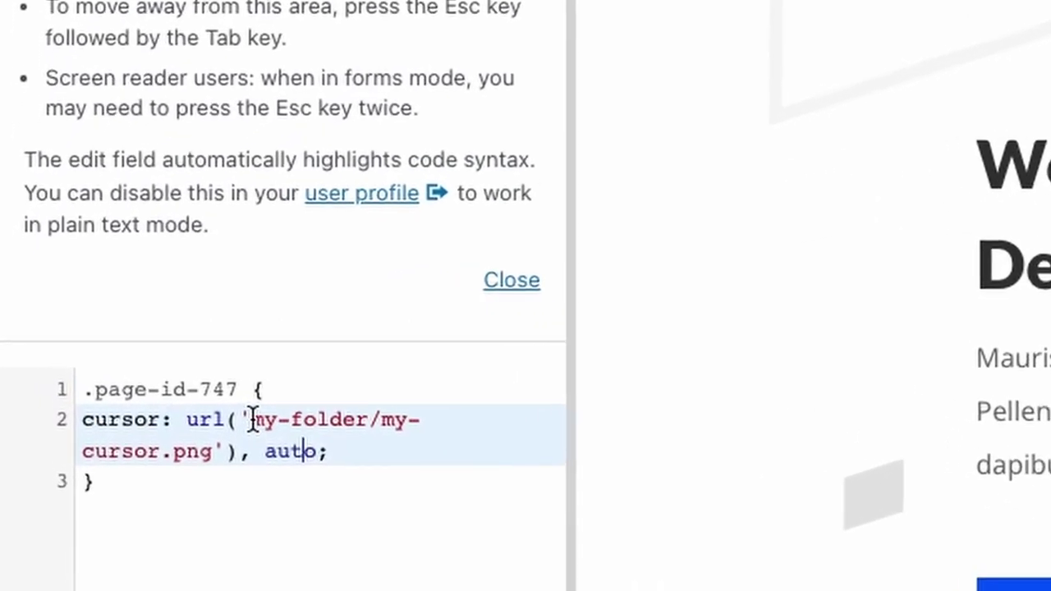
pyautogui.moveTo(254, 421); pyautogui.dragTo(215, 452)
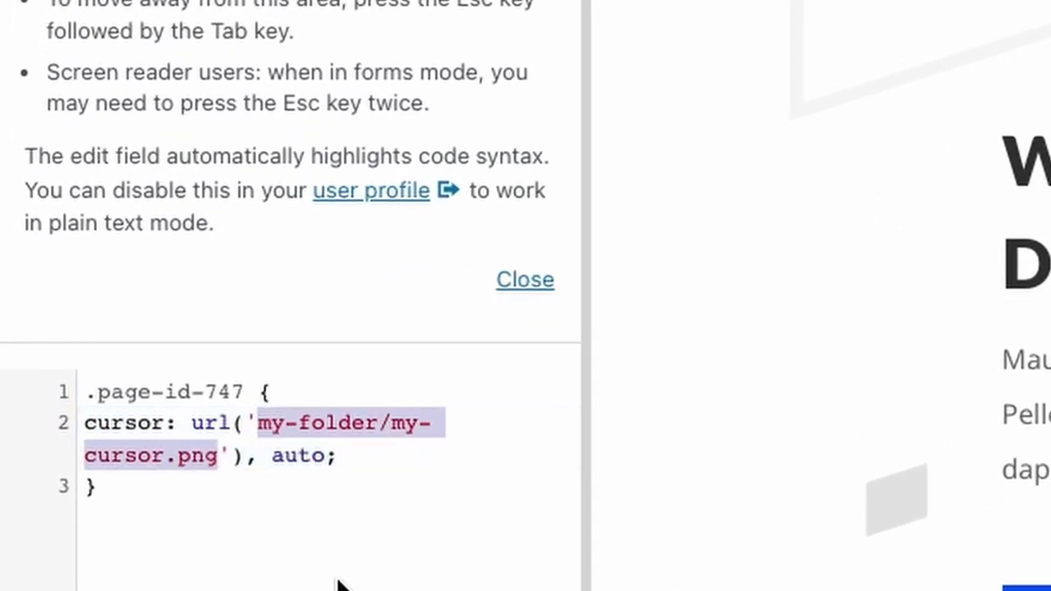
pyautogui.press('super+v')
pyautogui.click(316, 563)
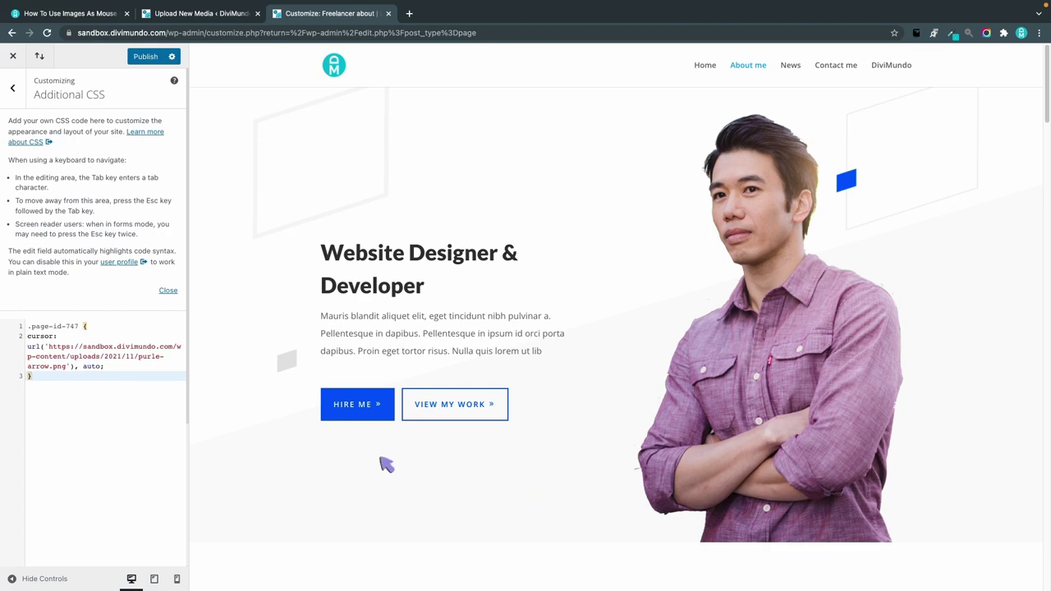
pyautogui.scroll(-4, 331, 443)
# Step: Copy the article's .dm-cursor snippet for a specific element into the Theme Customizer's Additional CSS
pyautogui.scroll(-2, 345, 442)
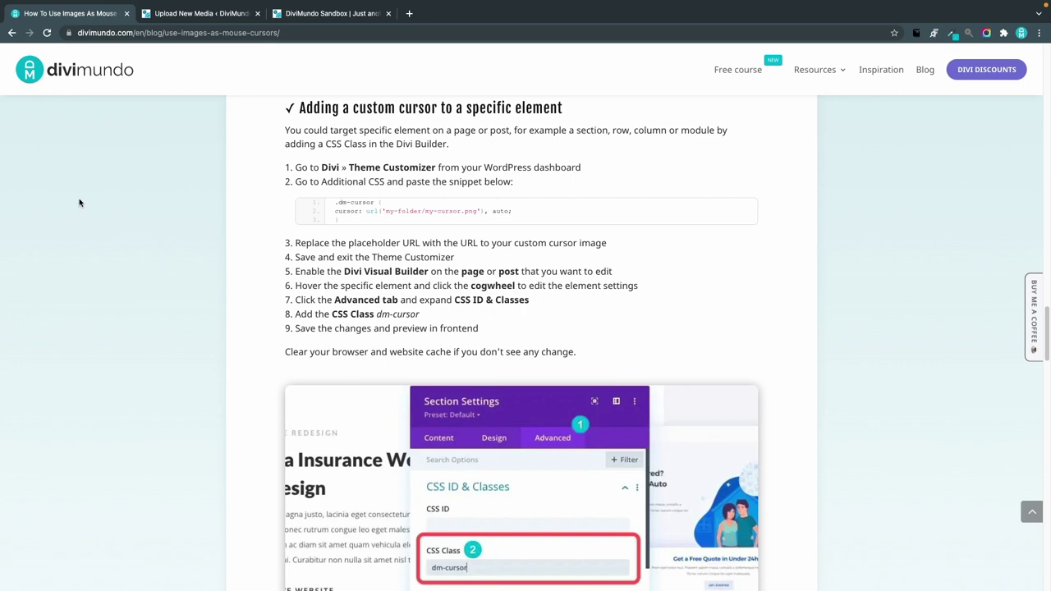
pyautogui.moveTo(555, 218)
pyautogui.click(316, 16)
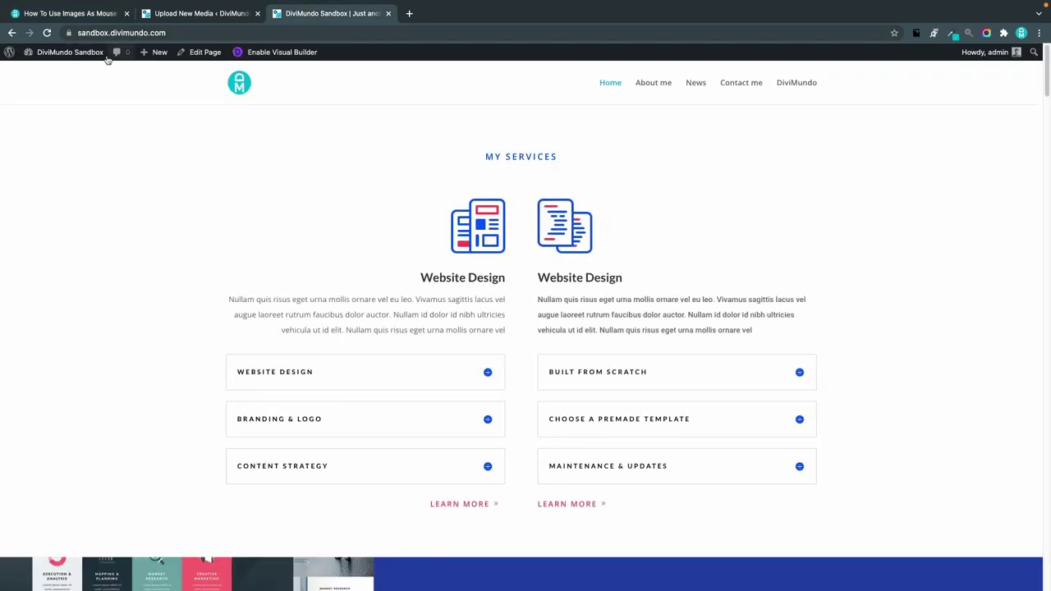
pyautogui.moveTo(103, 56)
pyautogui.click(58, 131)
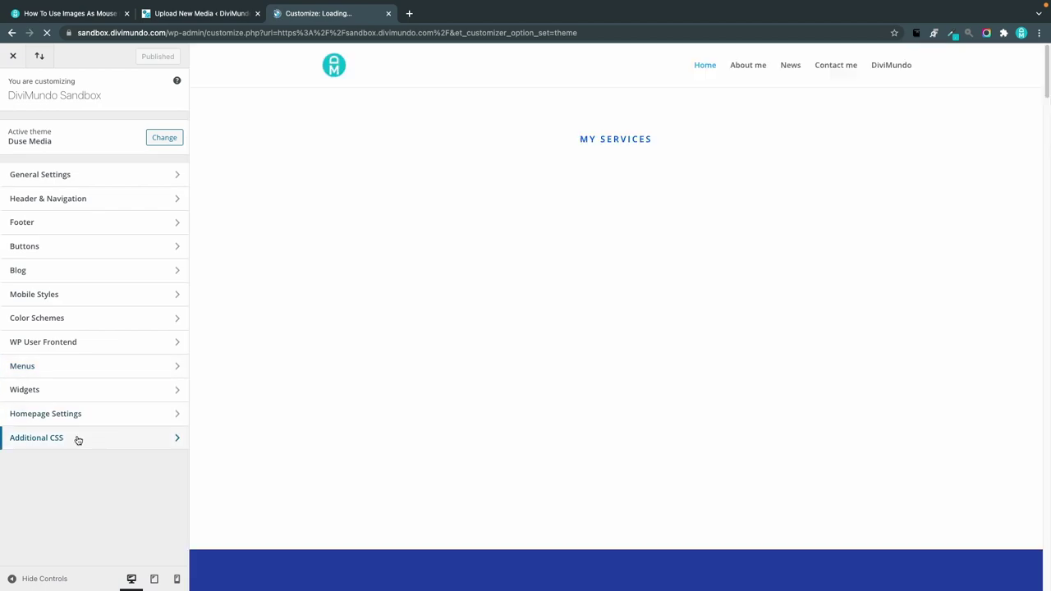
pyautogui.click(76, 438)
pyautogui.click(108, 323)
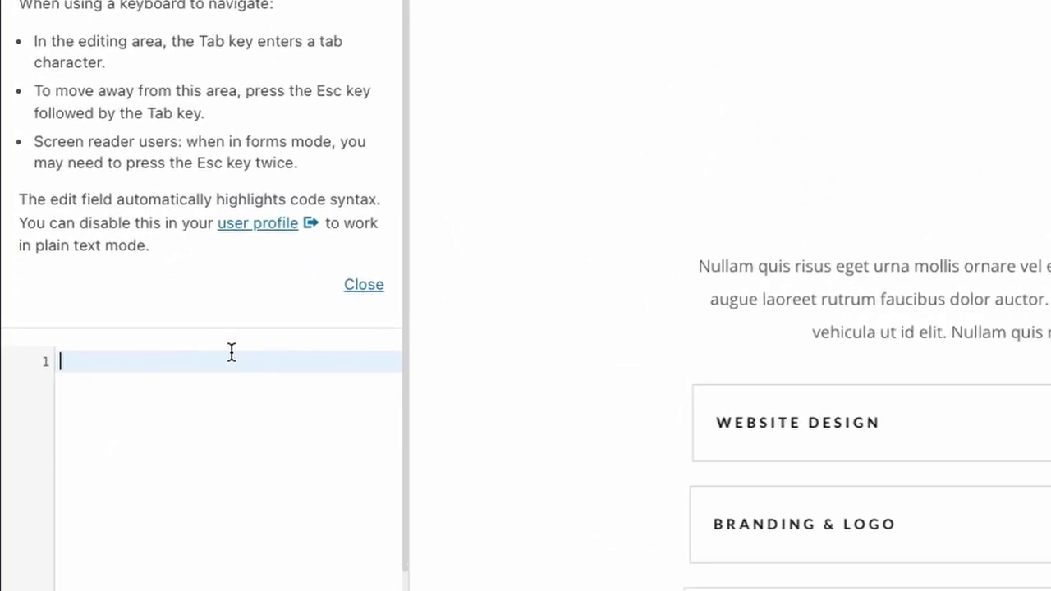
pyautogui.hotkey('ctrl', 'v')
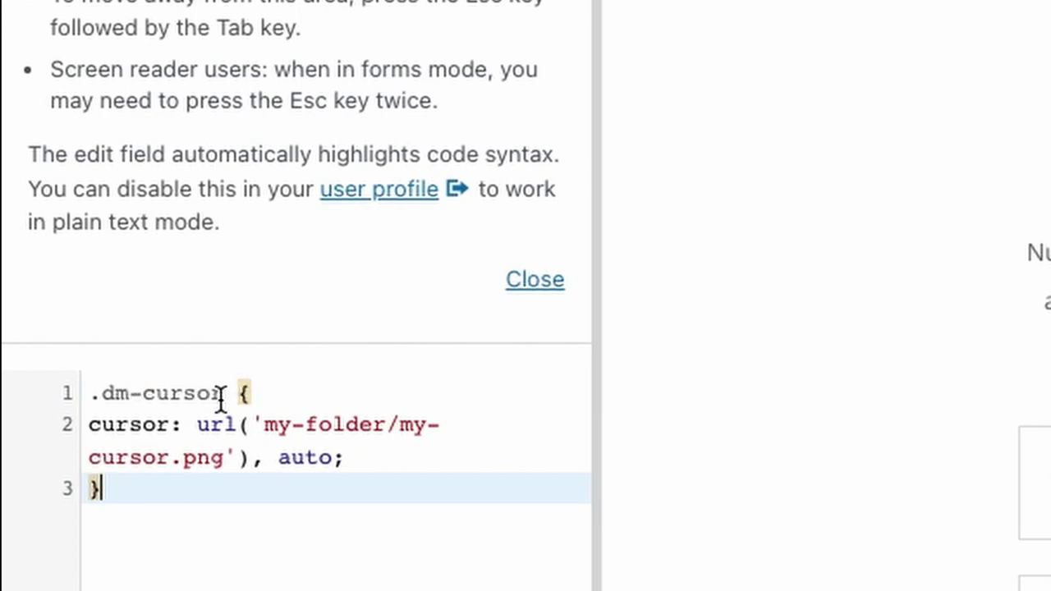
pyautogui.moveTo(222, 396); pyautogui.dragTo(87, 392)
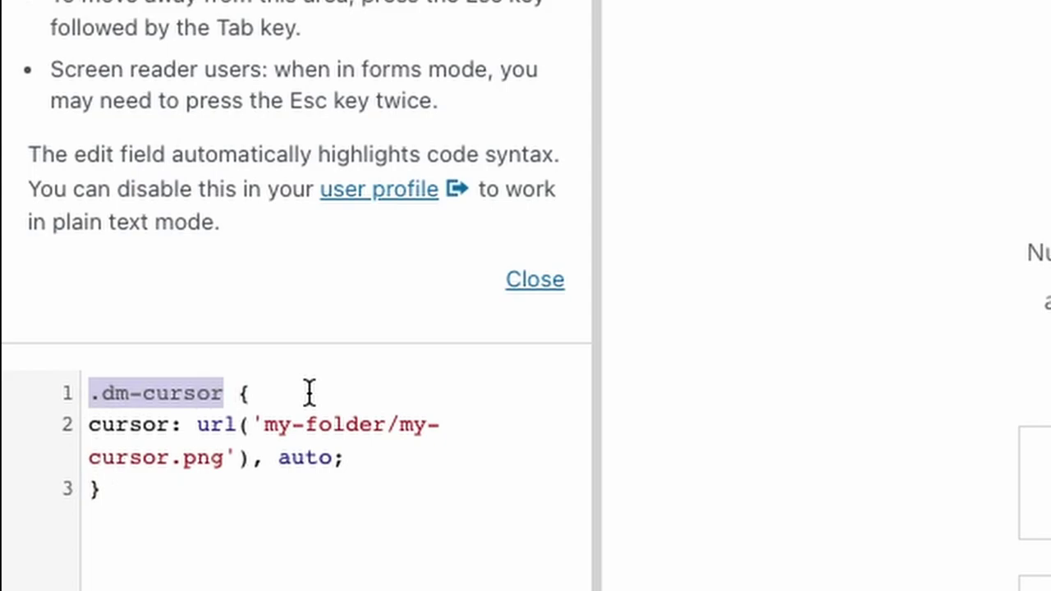
pyautogui.click(222, 488)
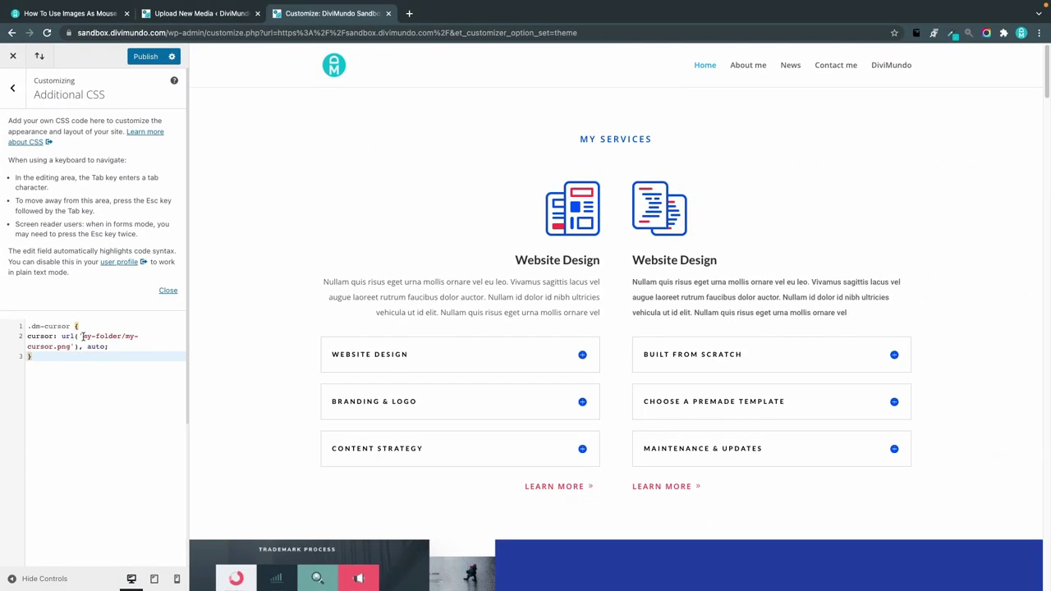
# Step: Replace the placeholder with the uploaded spaceman.png URL, shortened to /wp-content/uploads/2021/11/spaceman.png, and publish the CSS
pyautogui.moveTo(82, 337); pyautogui.dragTo(76, 349)
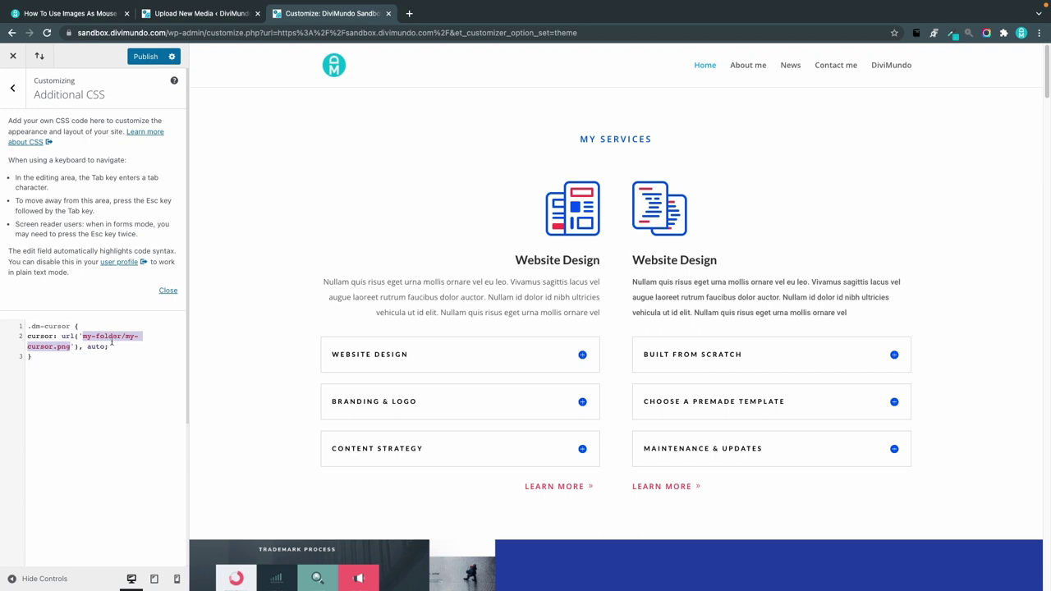
pyautogui.click(176, 13)
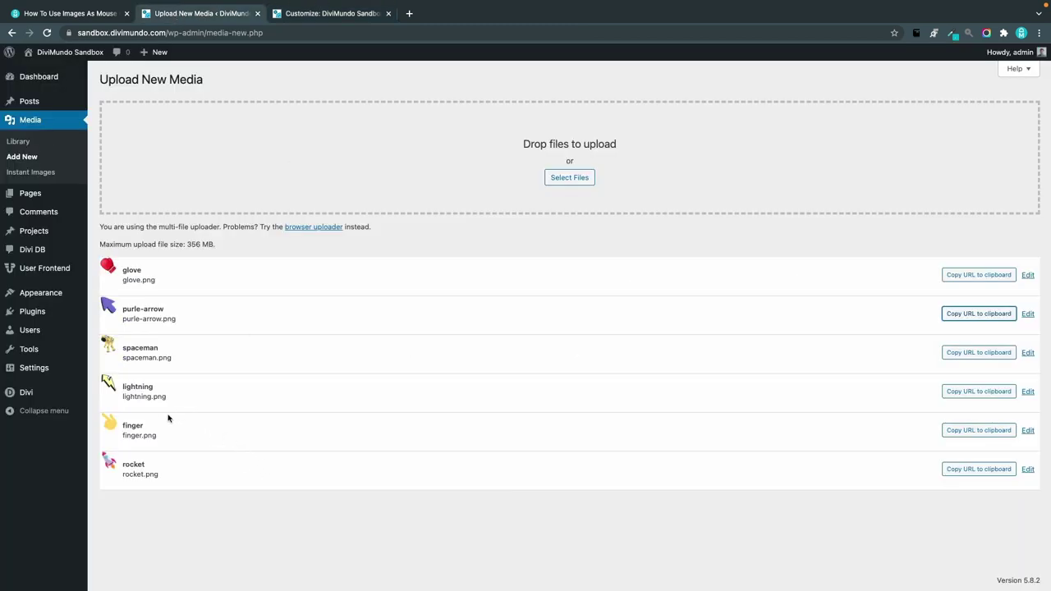
pyautogui.click(979, 354)
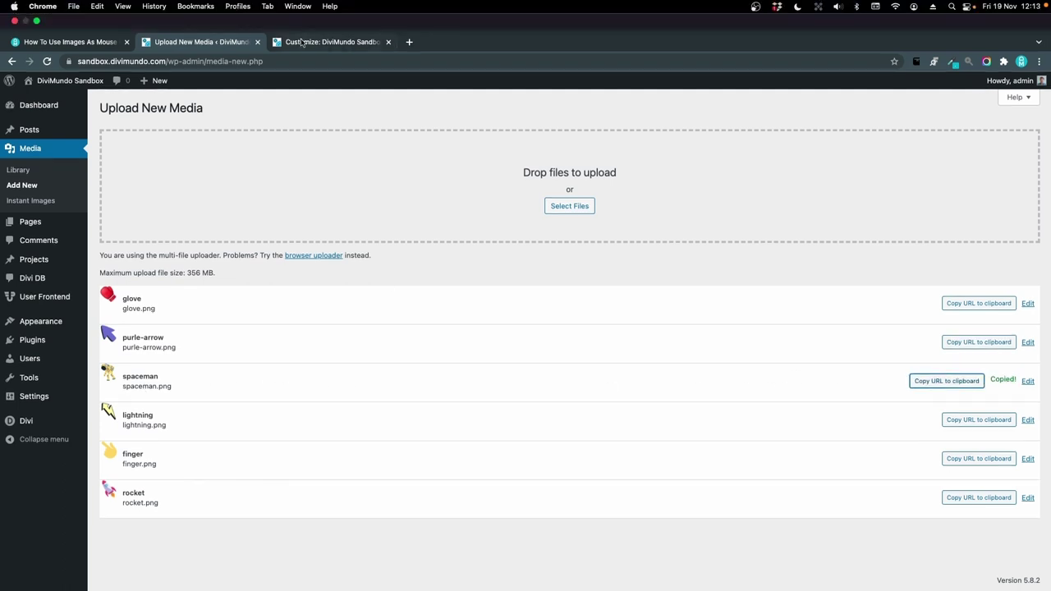
pyautogui.click(289, 14)
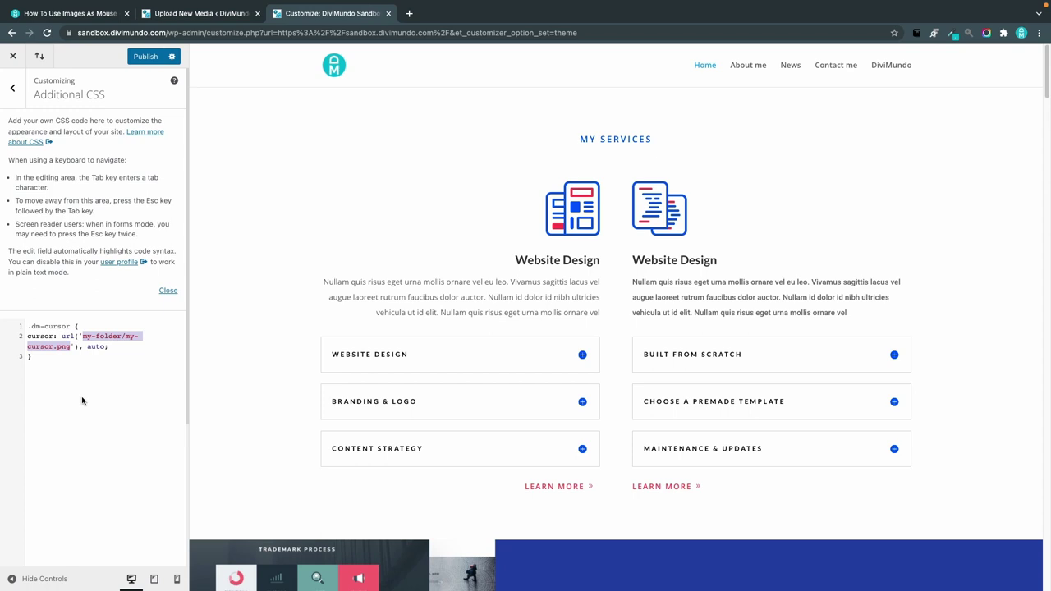
pyautogui.press('super+v')
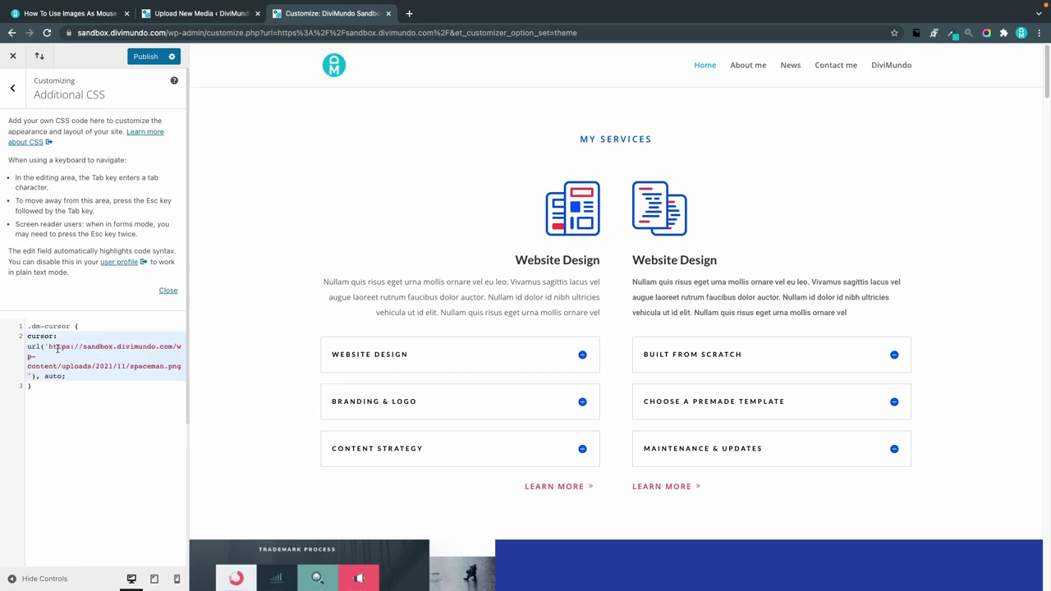
pyautogui.moveTo(49, 346); pyautogui.dragTo(165, 351)
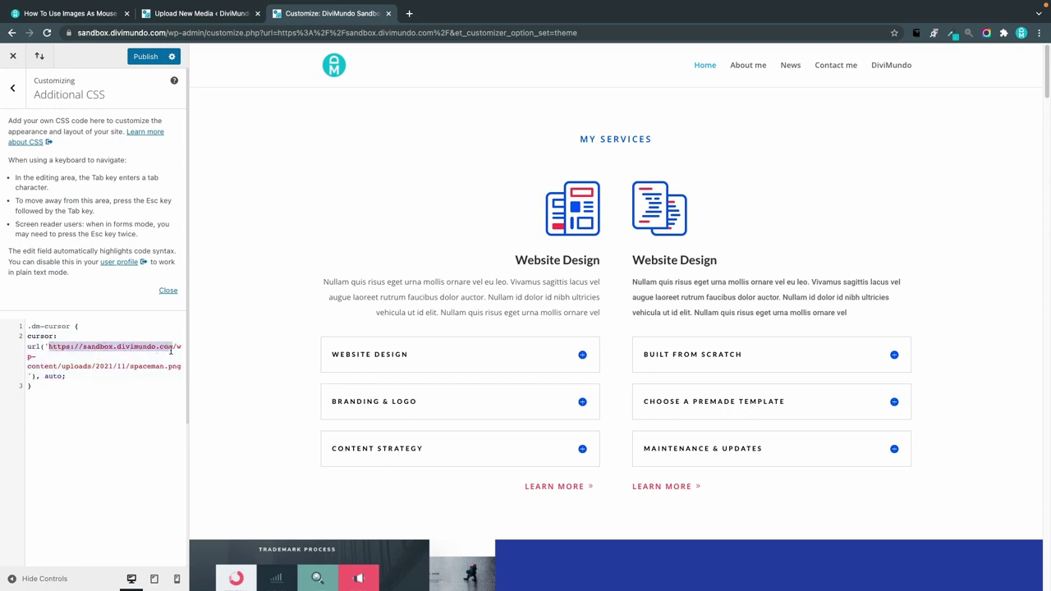
pyautogui.press('BackSpace')
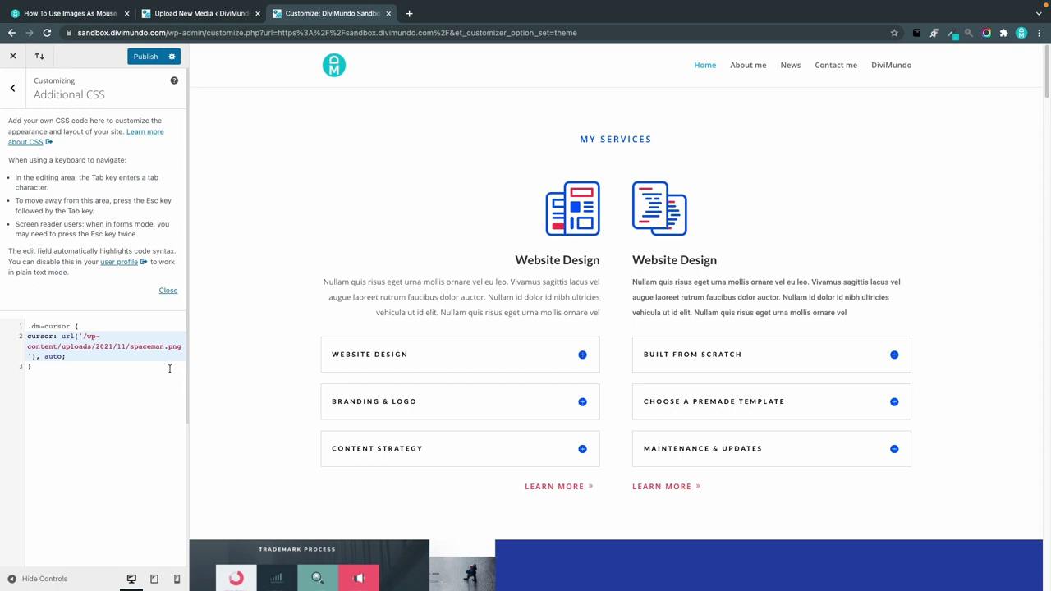
pyautogui.click(143, 57)
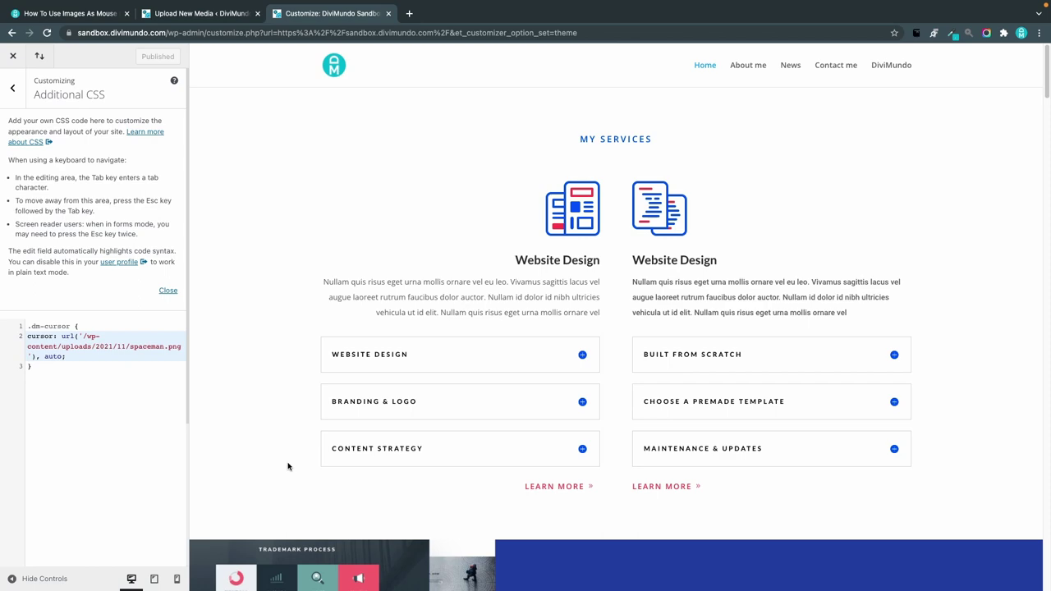
# Step: Go to the live homepage at sandbox.divimundo.com and enable the Visual Builder on it
pyautogui.click(175, 34)
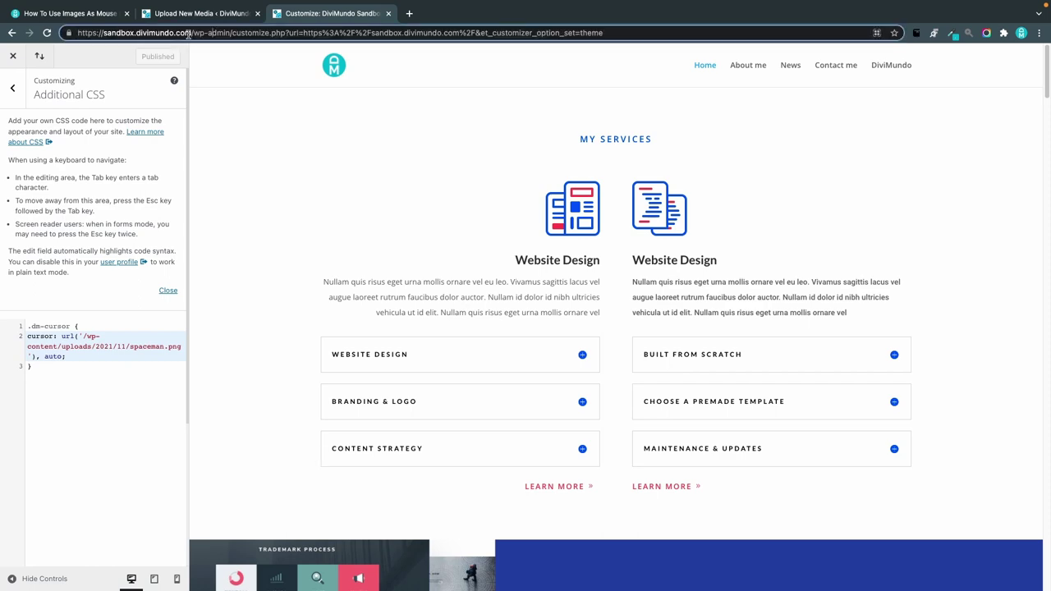
pyautogui.hotkey('ctrl', 'a')
pyautogui.write('sandbox.divimundo.com')
pyautogui.press('Return')
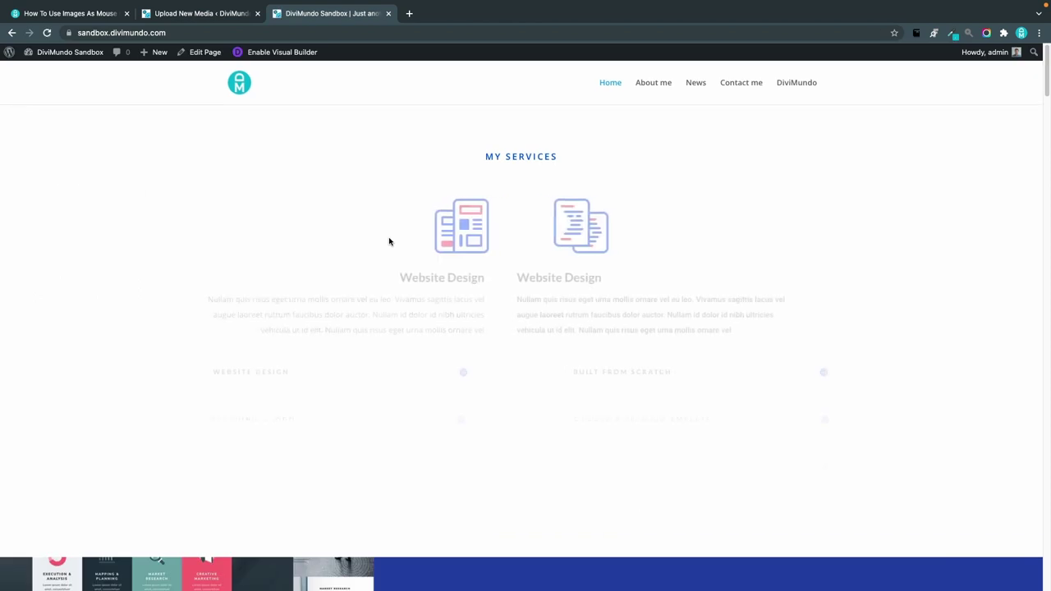
pyautogui.click(278, 53)
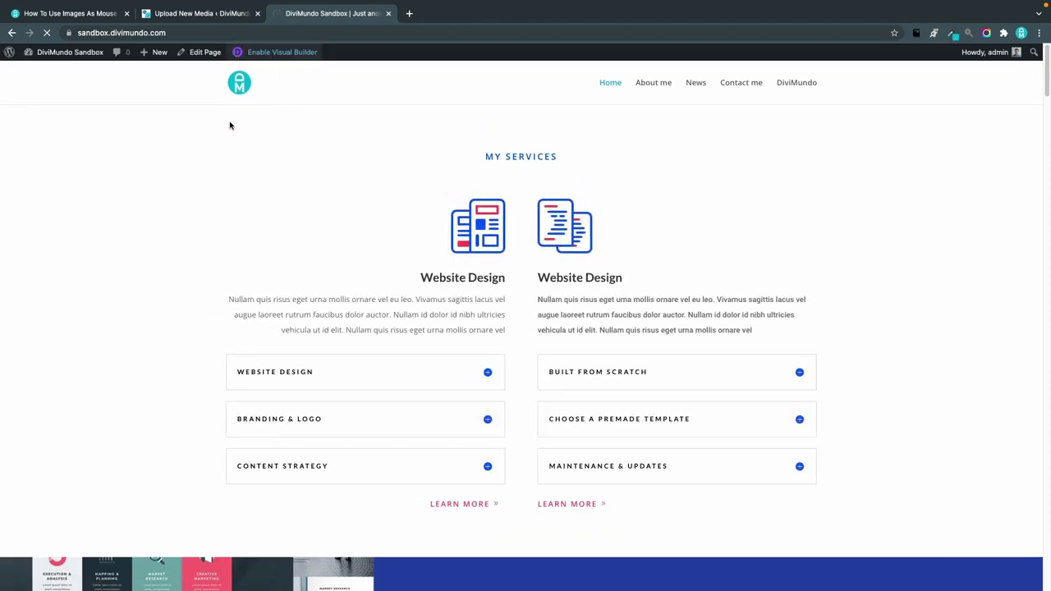
# Step: Assign the CSS class dm-cursor to the blue "Full Service Web Design Agency" section and accept its settings
pyautogui.scroll(-5, 229, 216)
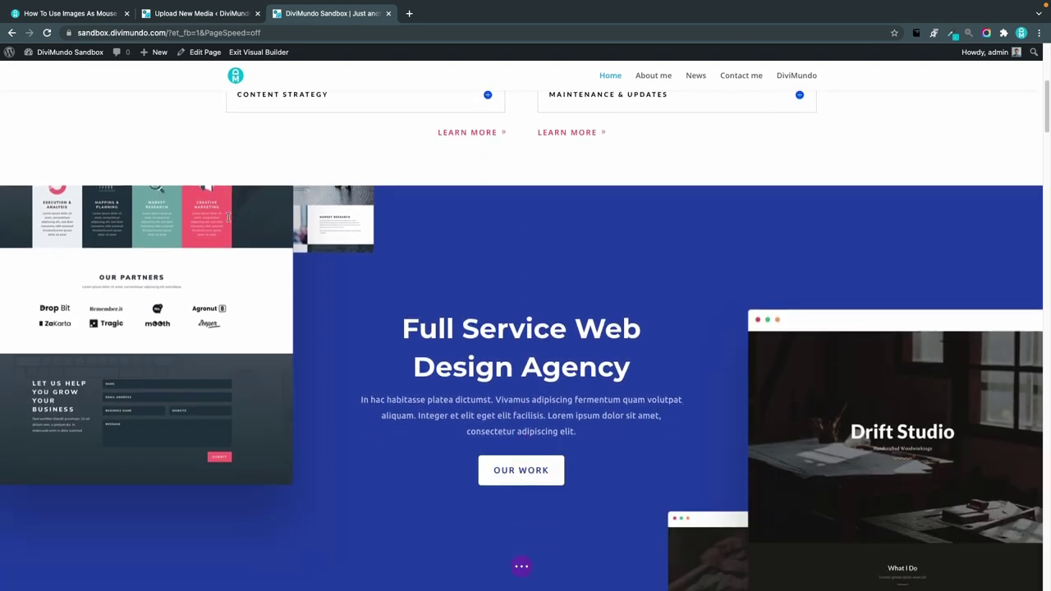
pyautogui.scroll(-1, 229, 216)
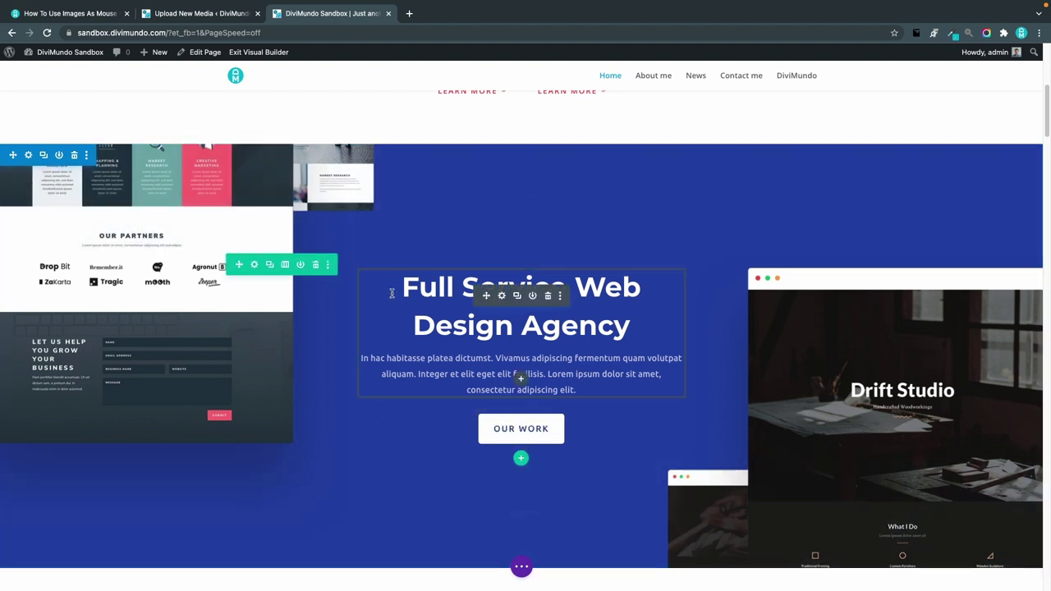
pyautogui.click(28, 156)
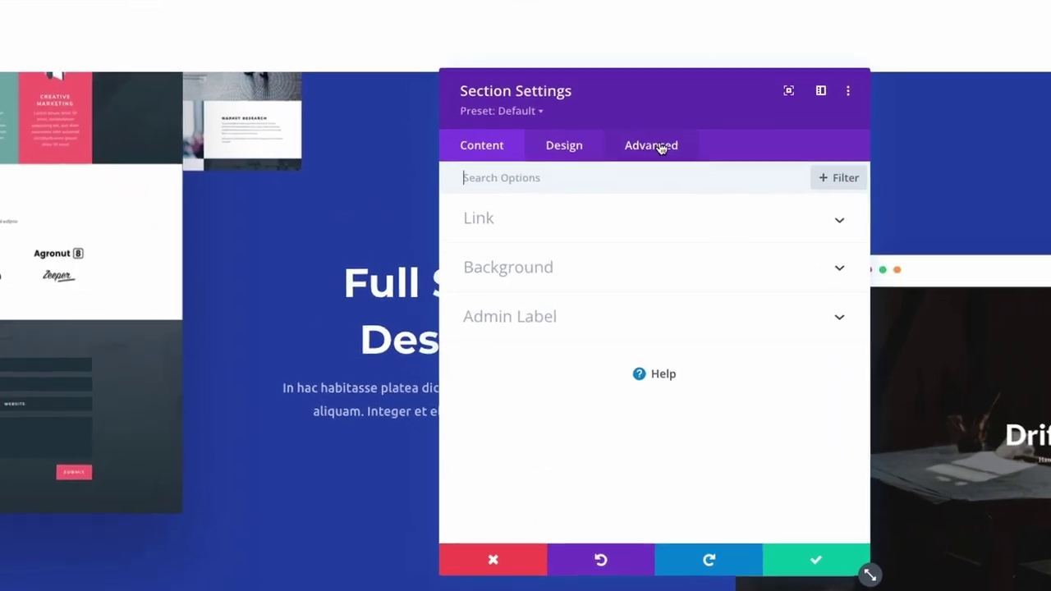
pyautogui.click(660, 147)
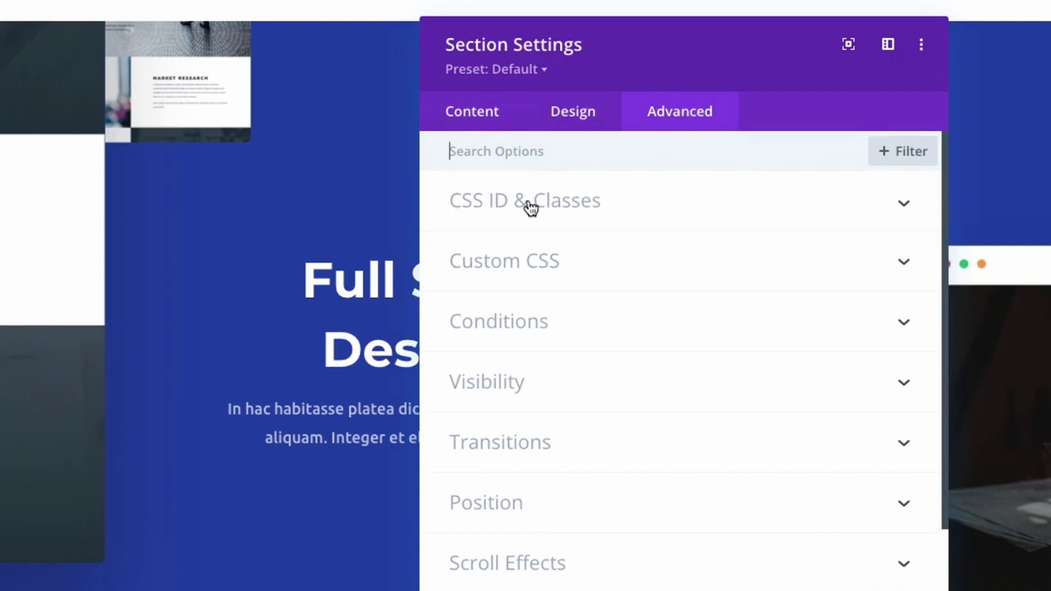
pyautogui.click(530, 205)
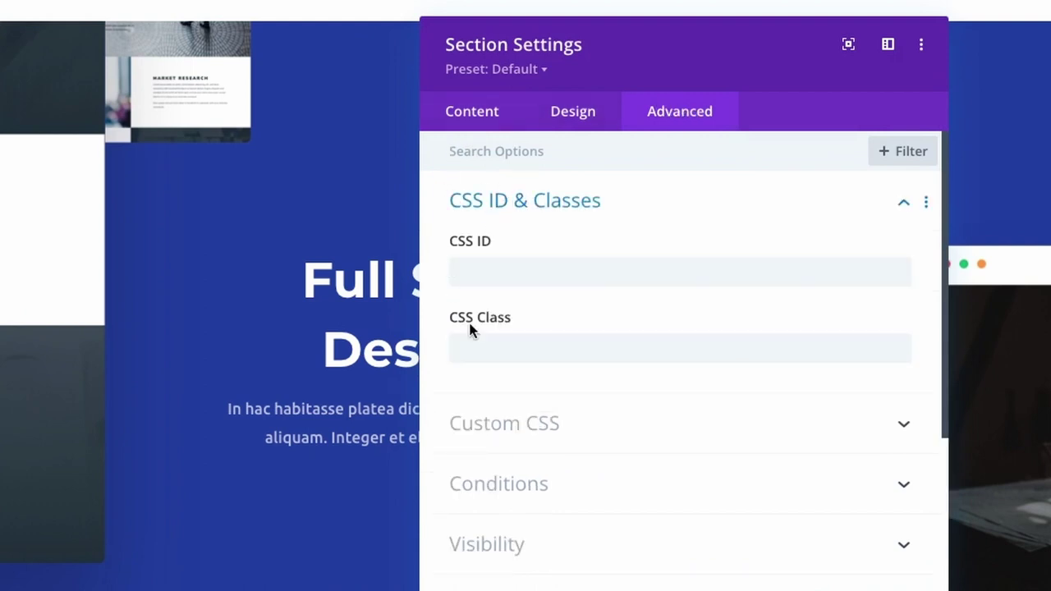
pyautogui.click(509, 349)
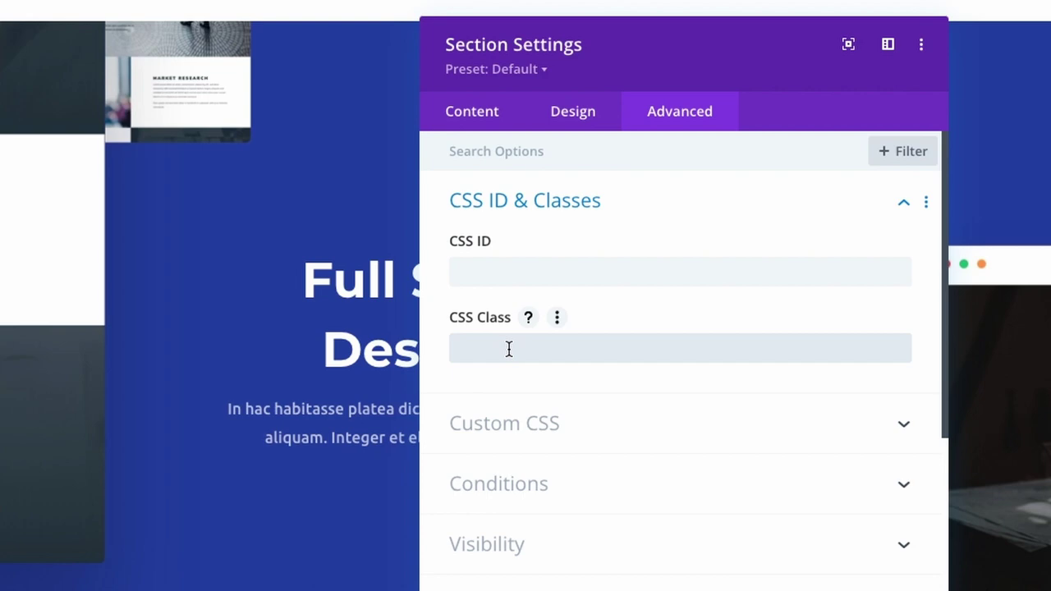
pyautogui.write('dm-cursor')
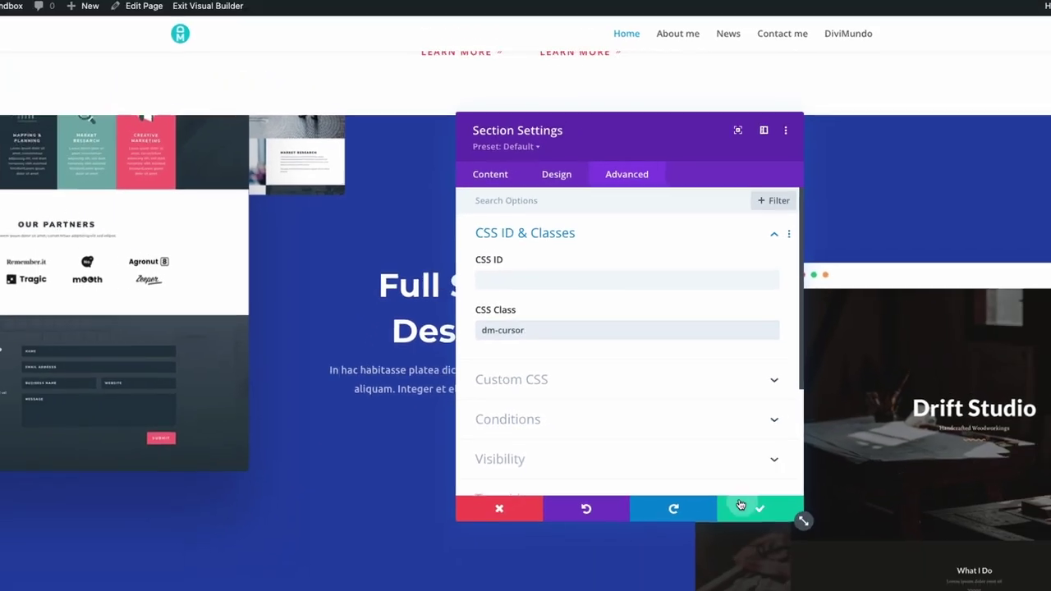
pyautogui.click(880, 588)
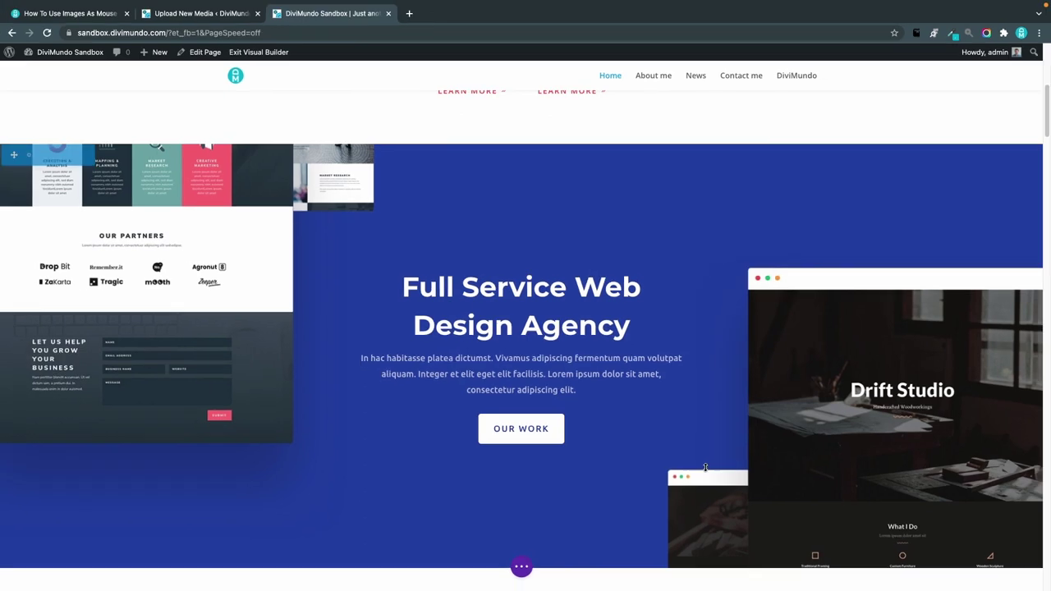
# Step: Save the page while exiting the Visual Builder, and check the cursor over the blue section on the live homepage
pyautogui.click(273, 54)
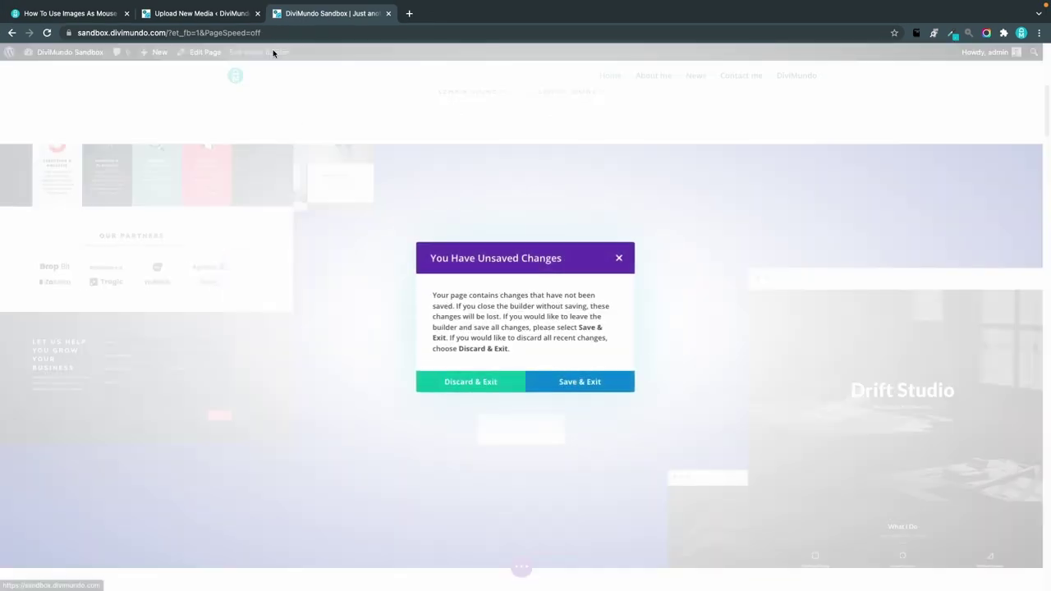
pyautogui.click(616, 384)
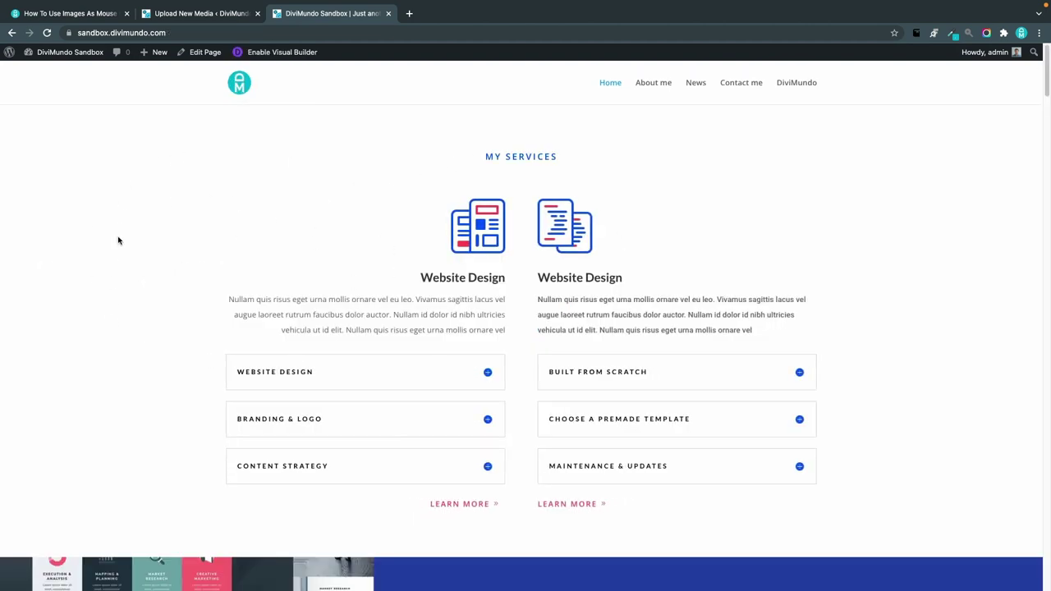
pyautogui.scroll(-5, 118, 240)
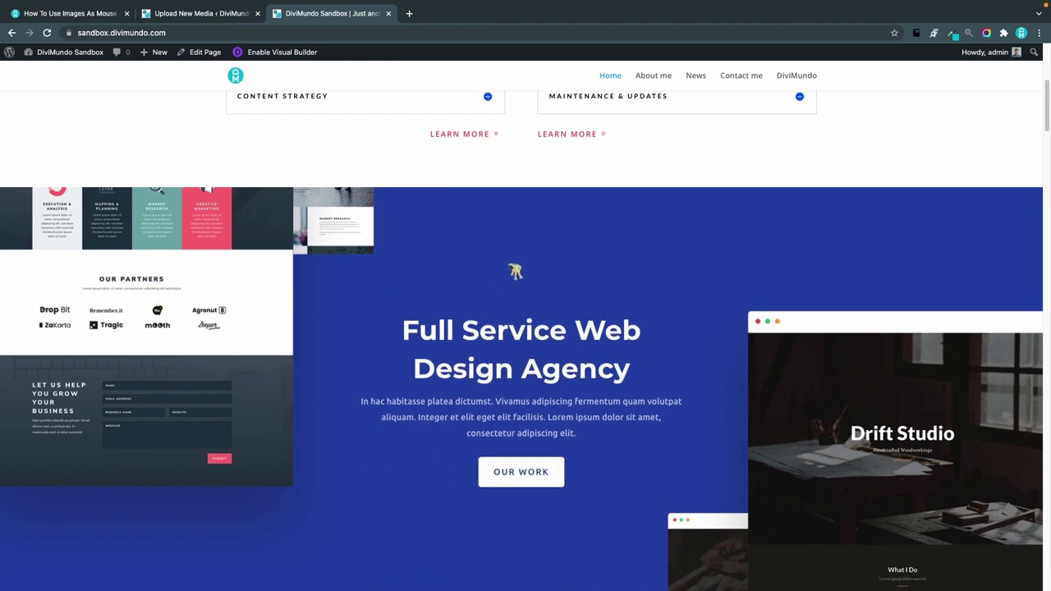
pyautogui.scroll(-1, 516, 271)
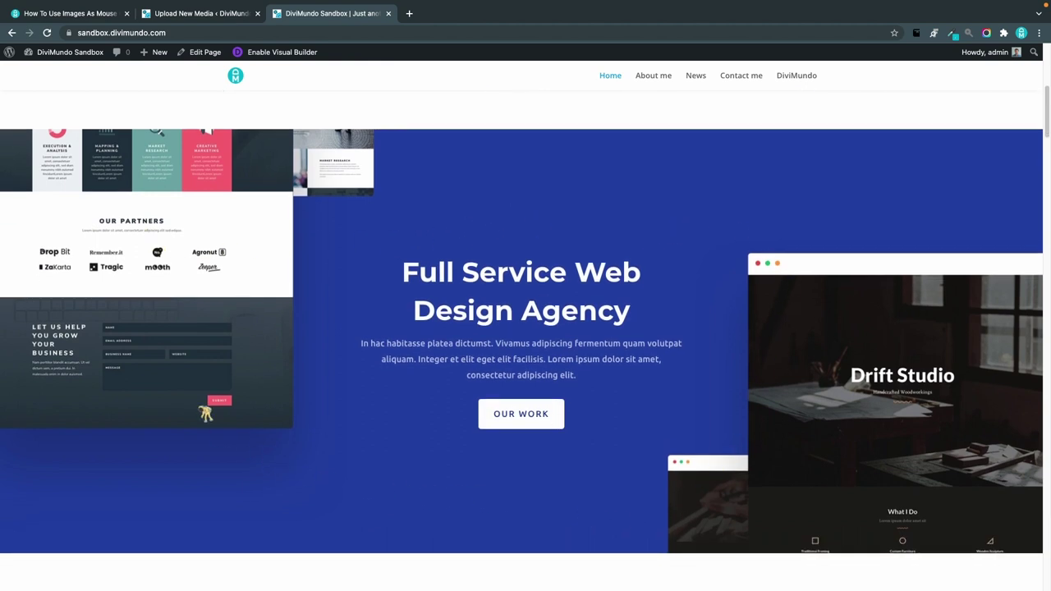